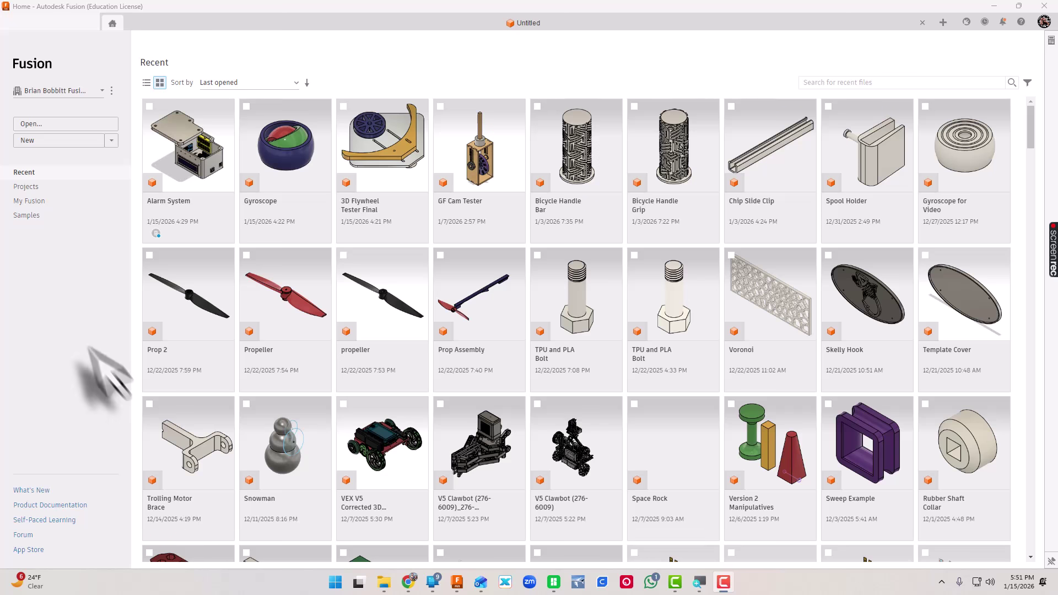
Create a new blank Design from the Home page's New menu.
left_click(112, 141)
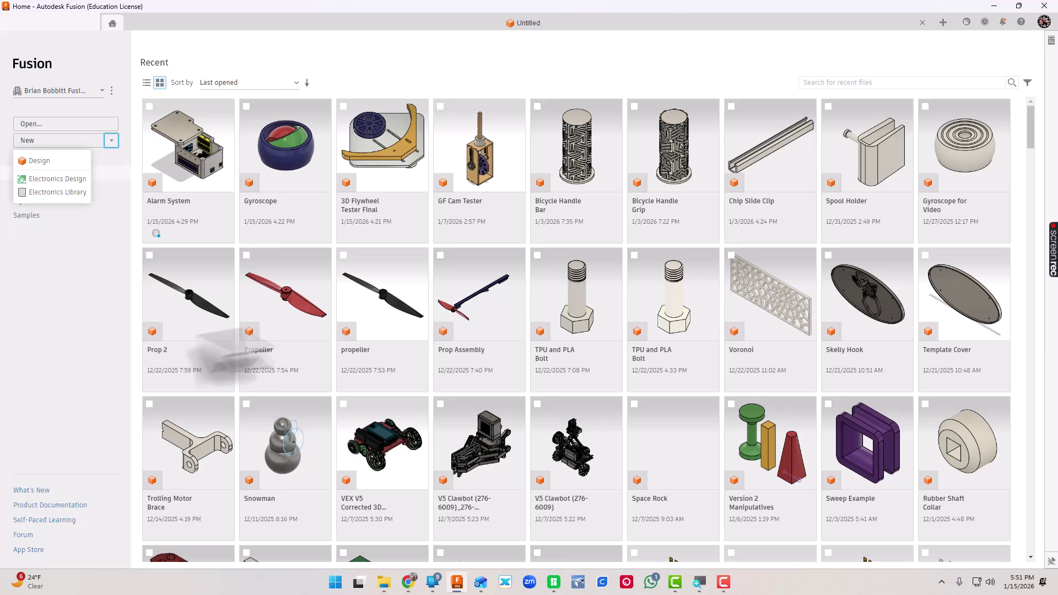
left_click(40, 160)
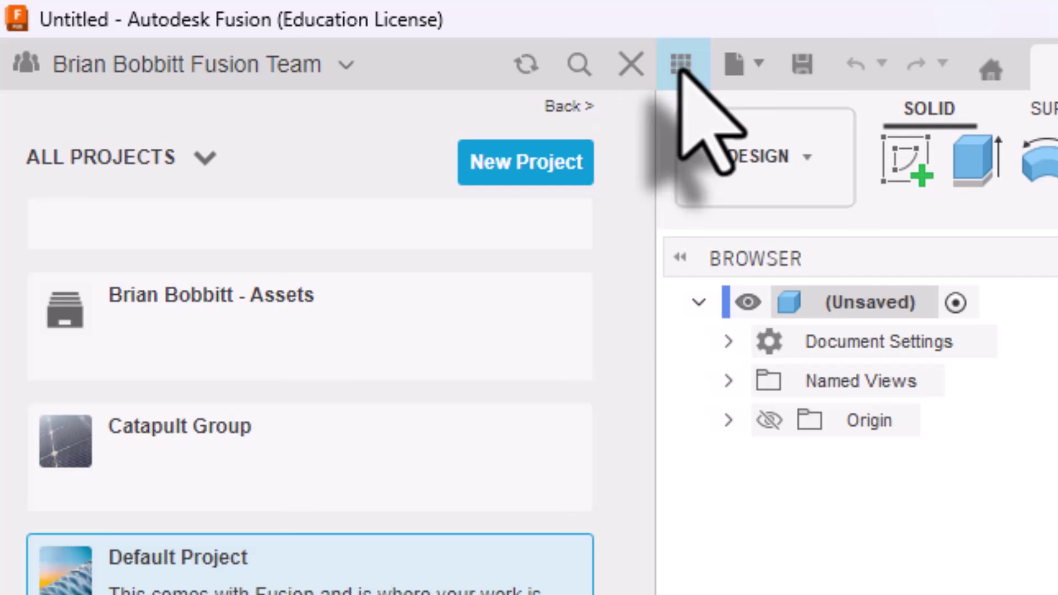
Create and open a new project named 'Fusion Essentials', then hide the Data Panel.
left_click(682, 65)
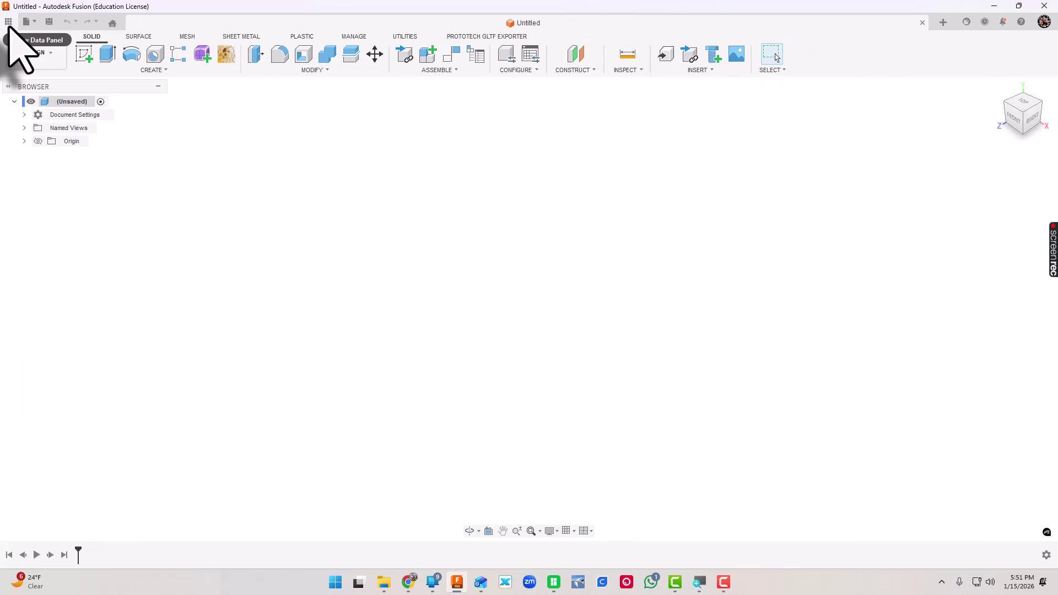
left_click(8, 22)
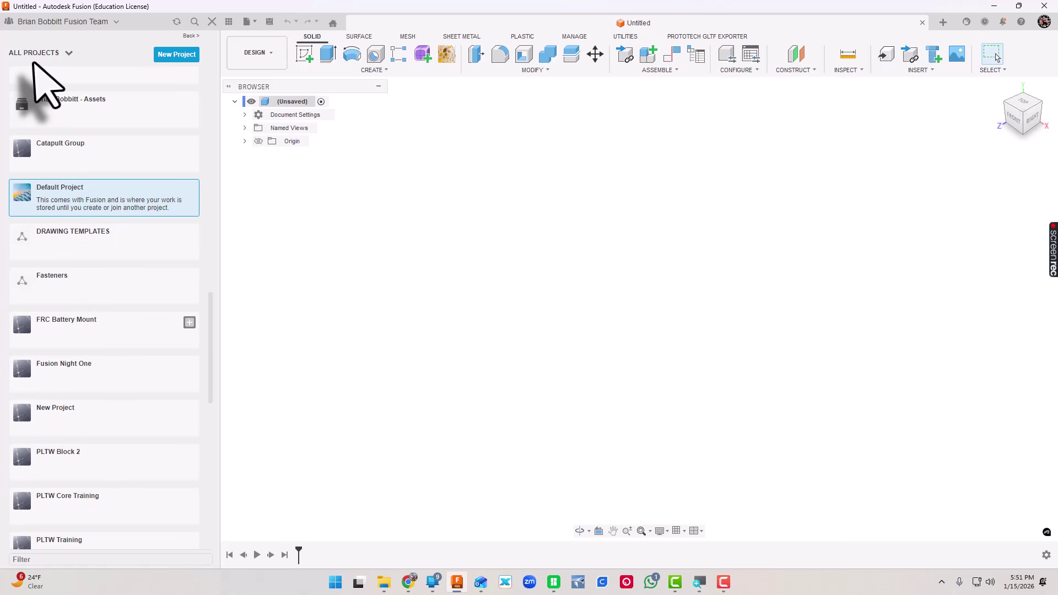
left_click(175, 54)
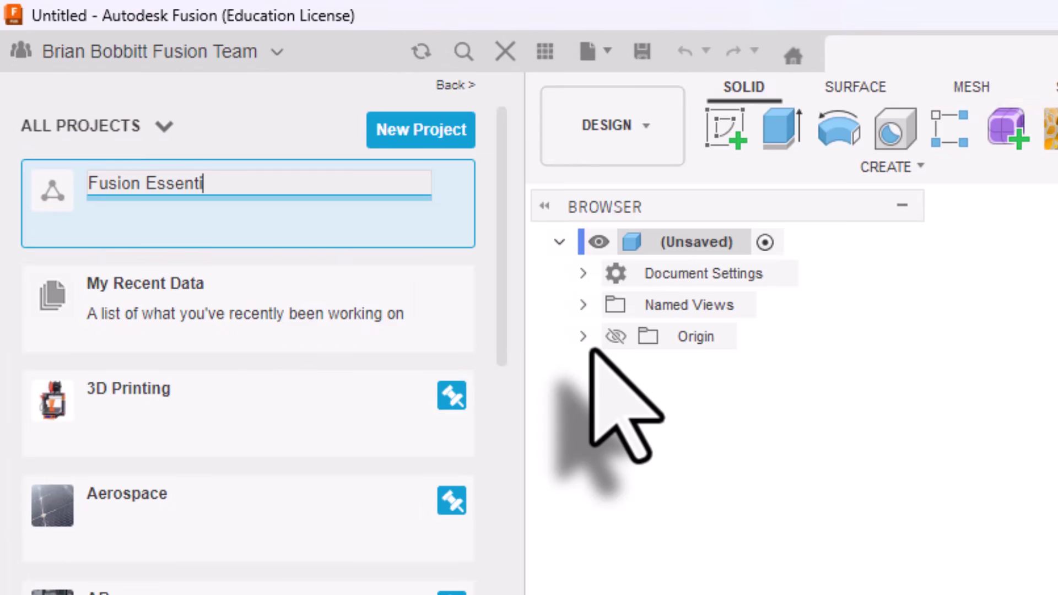
key("Return")
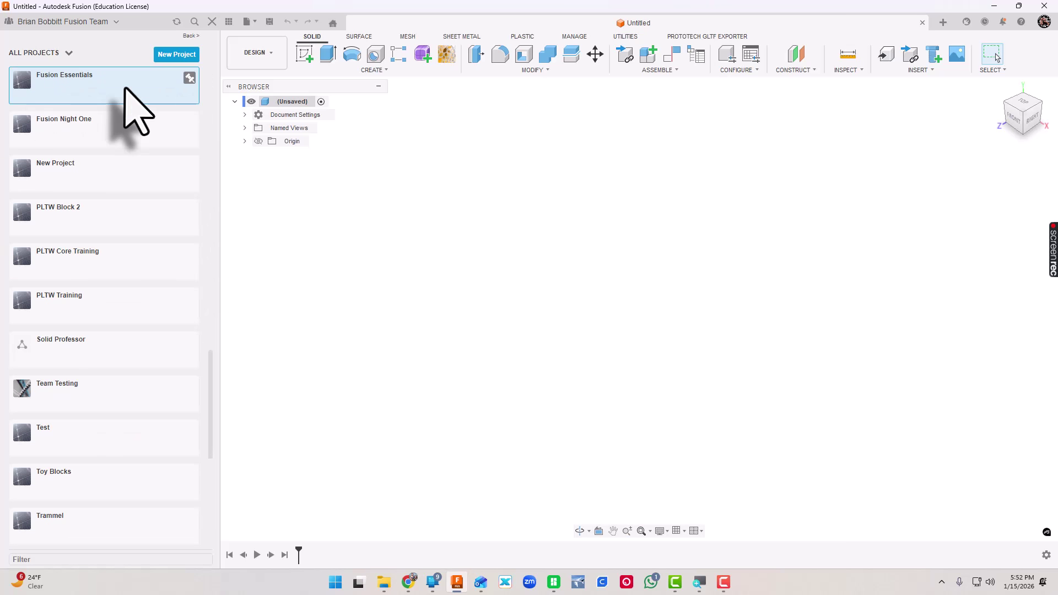
left_click(64, 90)
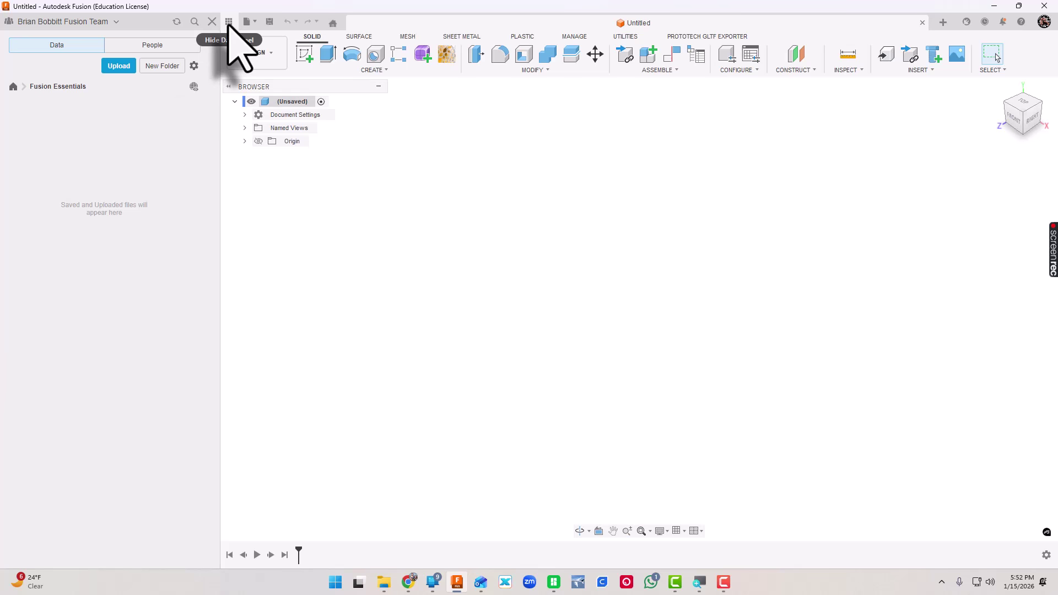
left_click(228, 22)
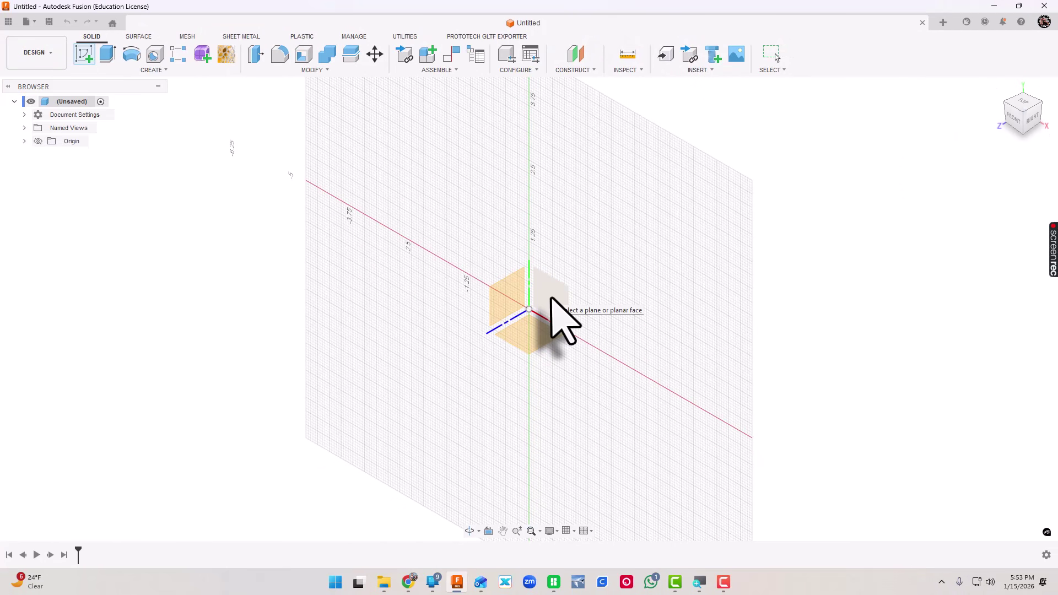
Place the sketch on the front origin plane and recentre the view on the origin.
left_click(551, 298)
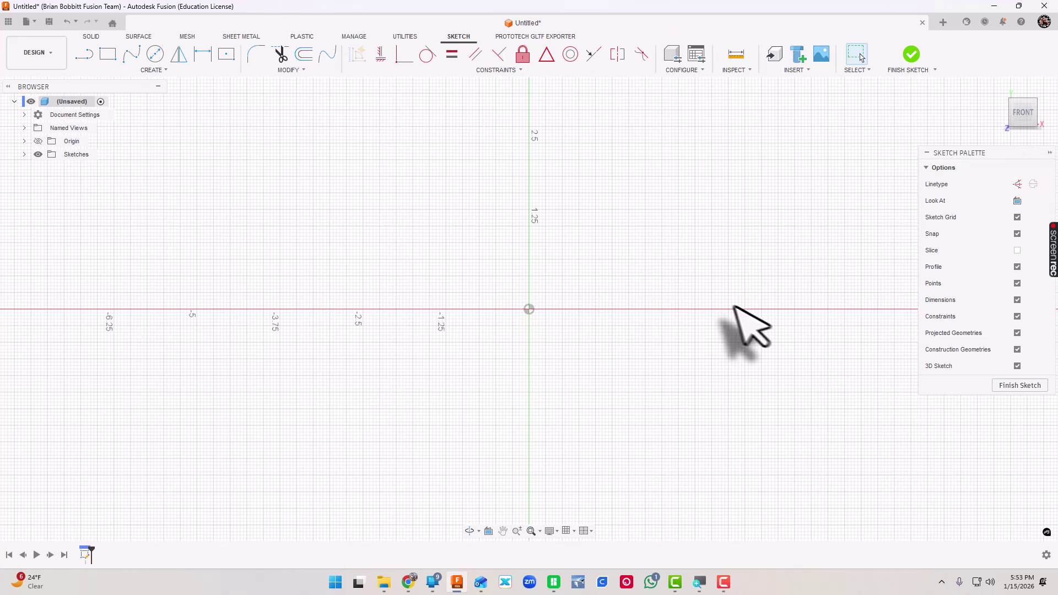
mouse_move(751, 323)
middle_mouse_down()
mouse_move(626, 386)
mouse_move(563, 383)
mouse_move(664, 380)
mouse_move(739, 314)
mouse_move(567, 366)
mouse_move(699, 304)
middle_mouse_up()
scroll(699, 305, "down", 1)
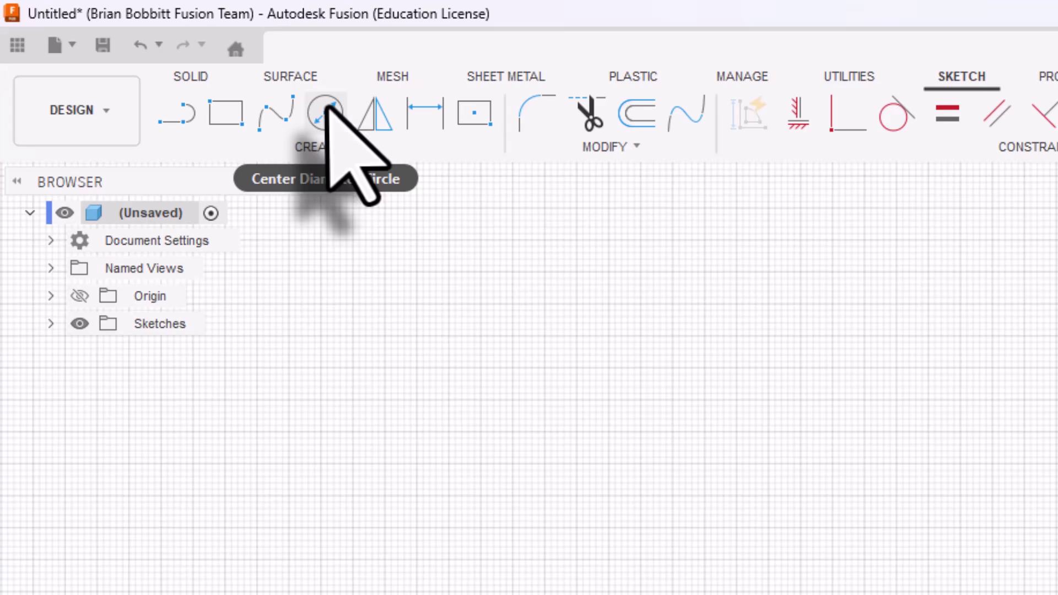
Draw a Center Diameter Circle centred on the sketch origin.
left_click(328, 110)
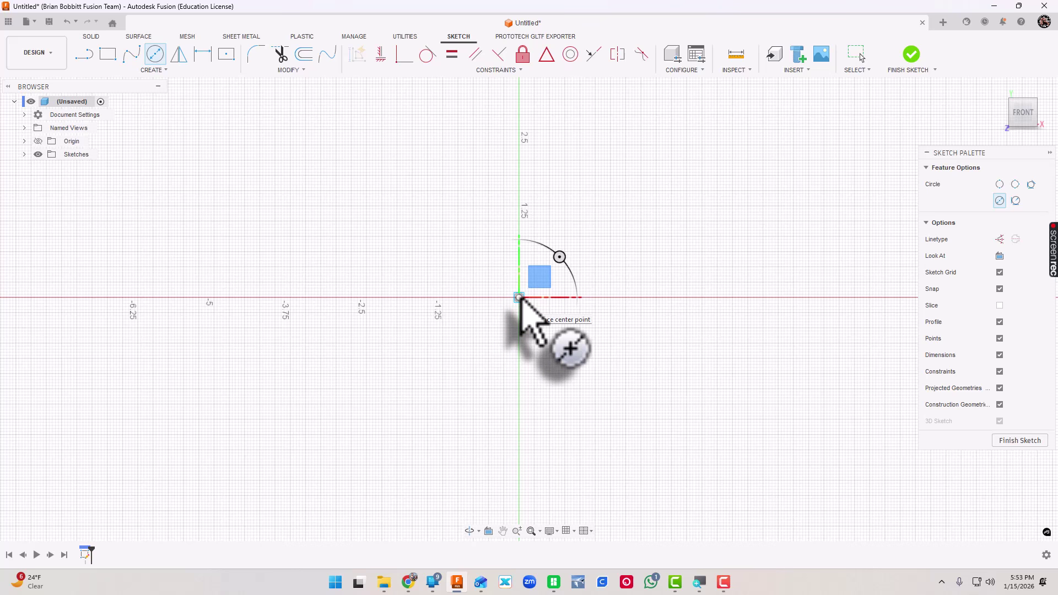
left_click(520, 298)
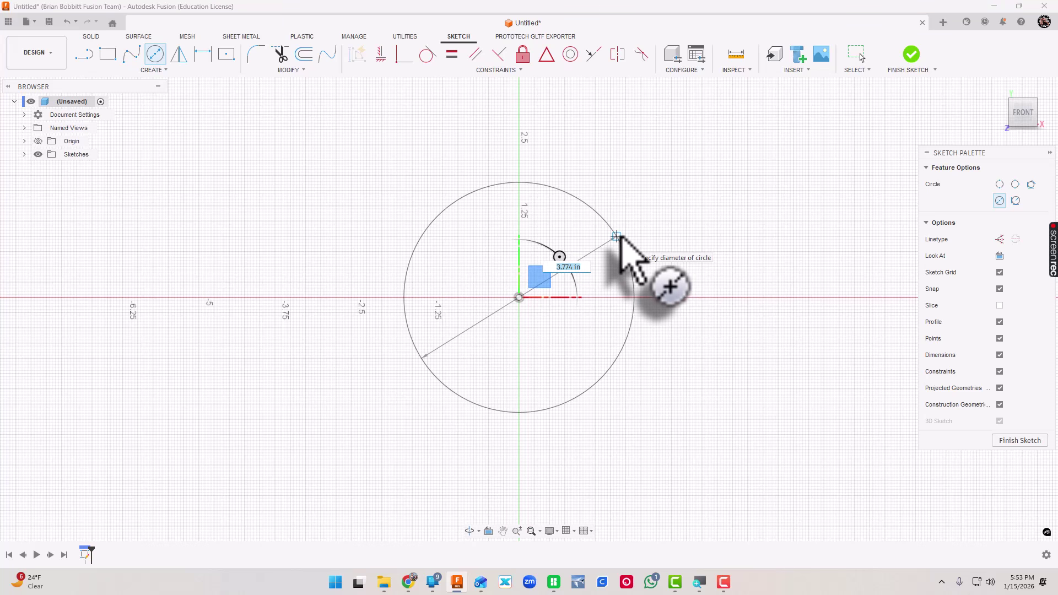
left_click(617, 236)
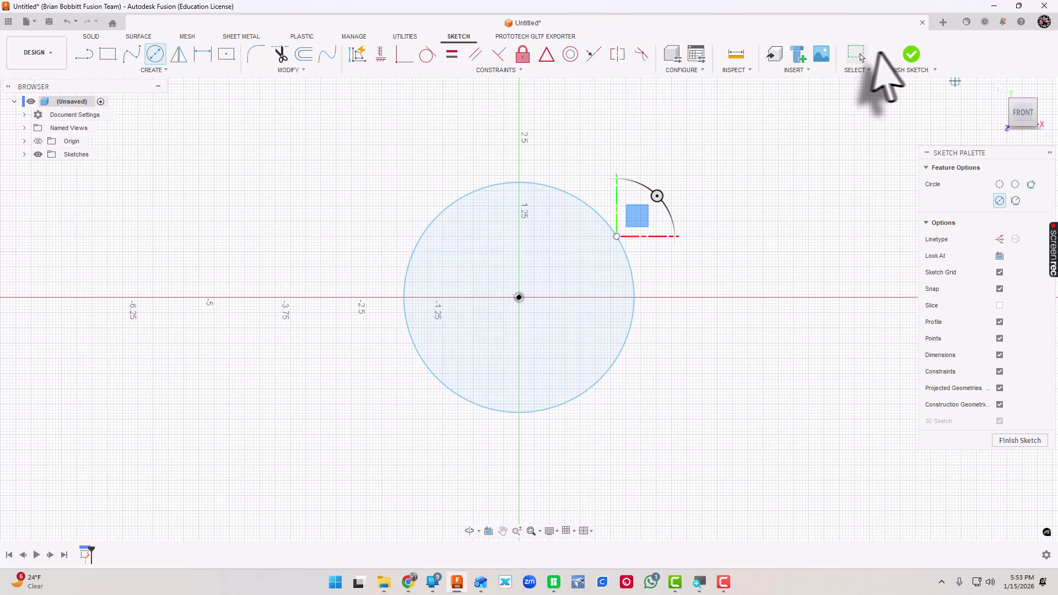
Finish the sketch and extrude the circle profile 1 in into a new body.
left_click(911, 54)
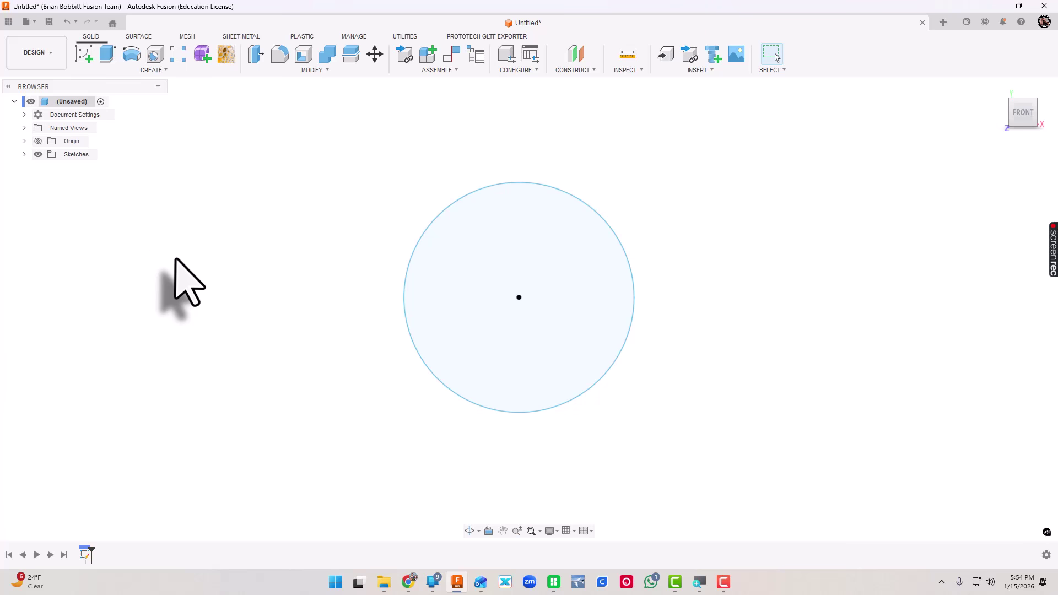
left_click(110, 54)
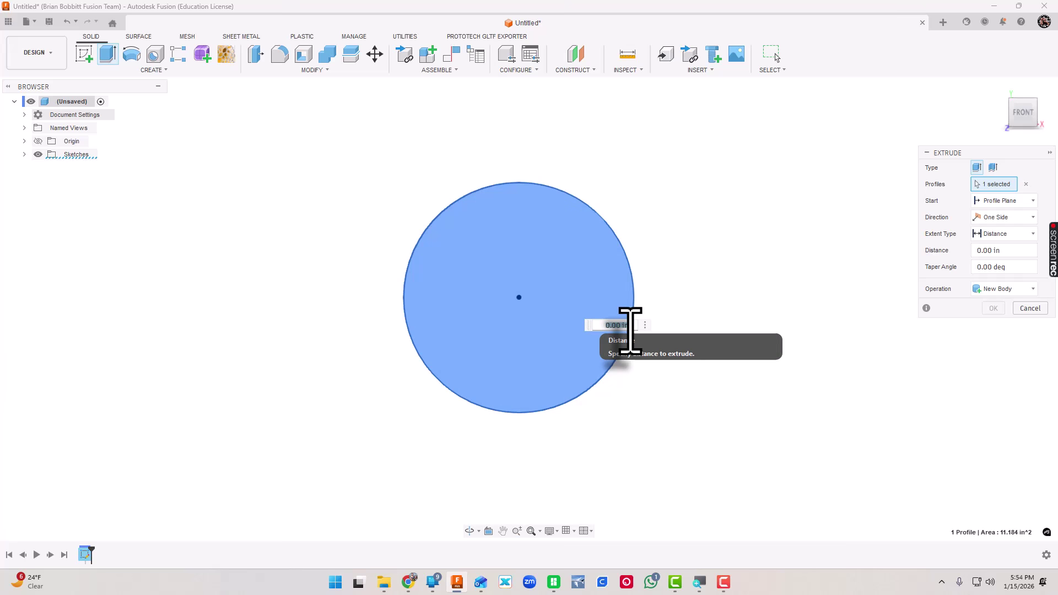
left_click(469, 531)
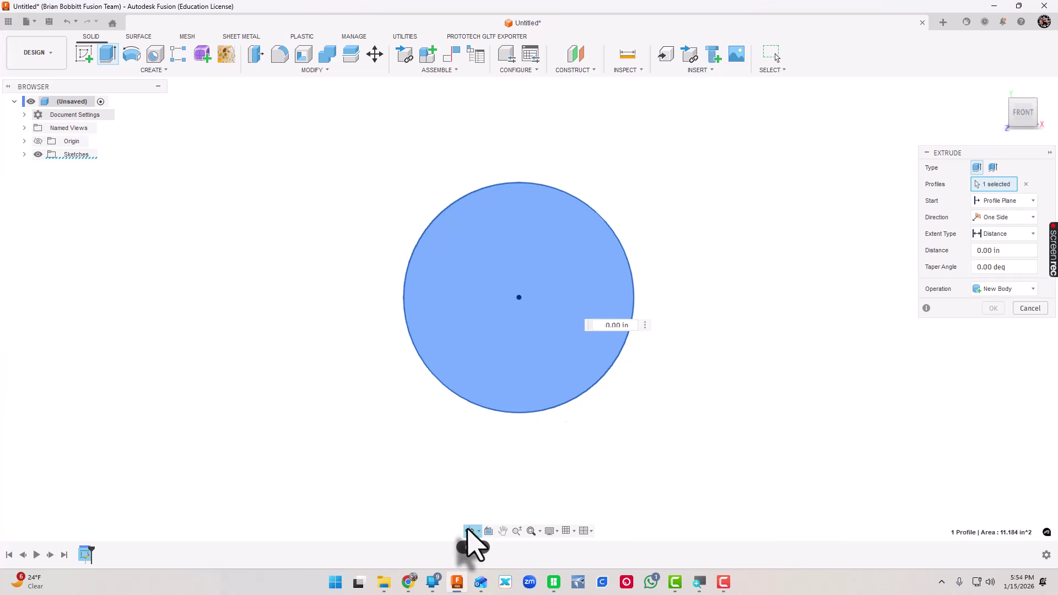
left_click_drag(551, 393, 516, 413)
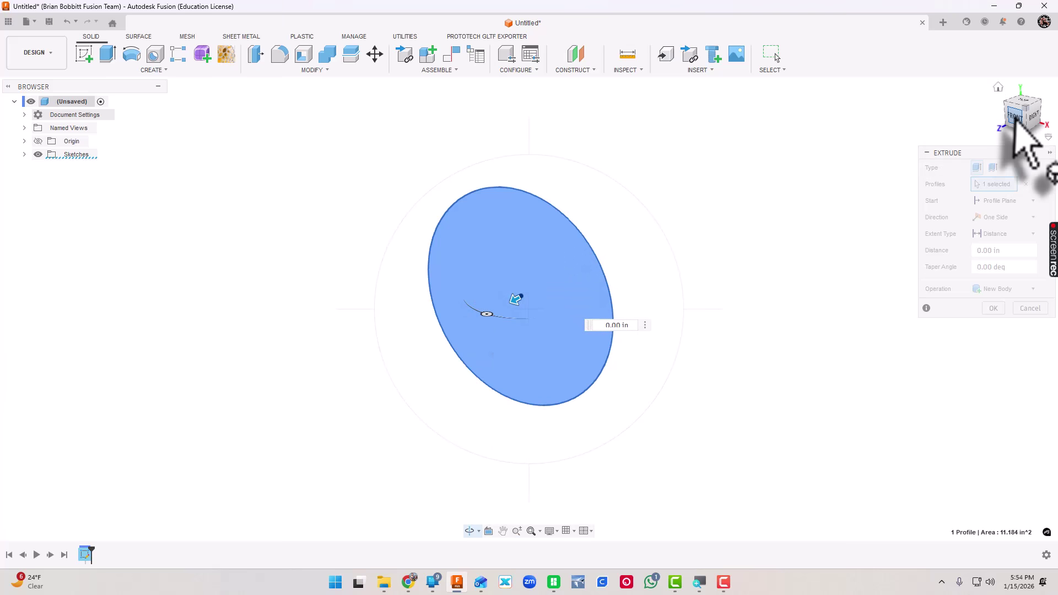
left_click(1020, 116)
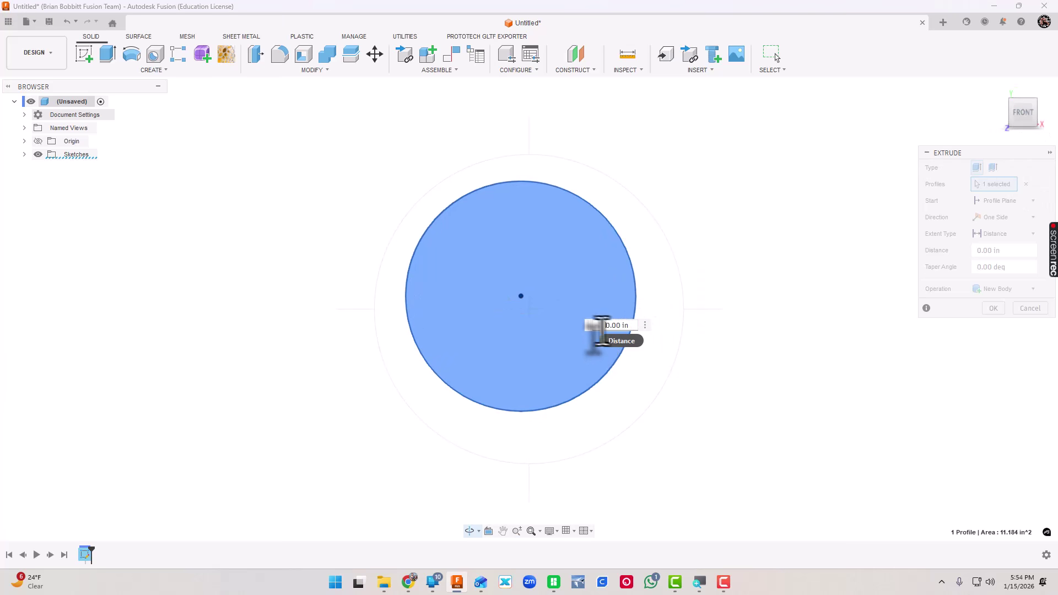
left_click(621, 330)
type("1")
key("Return")
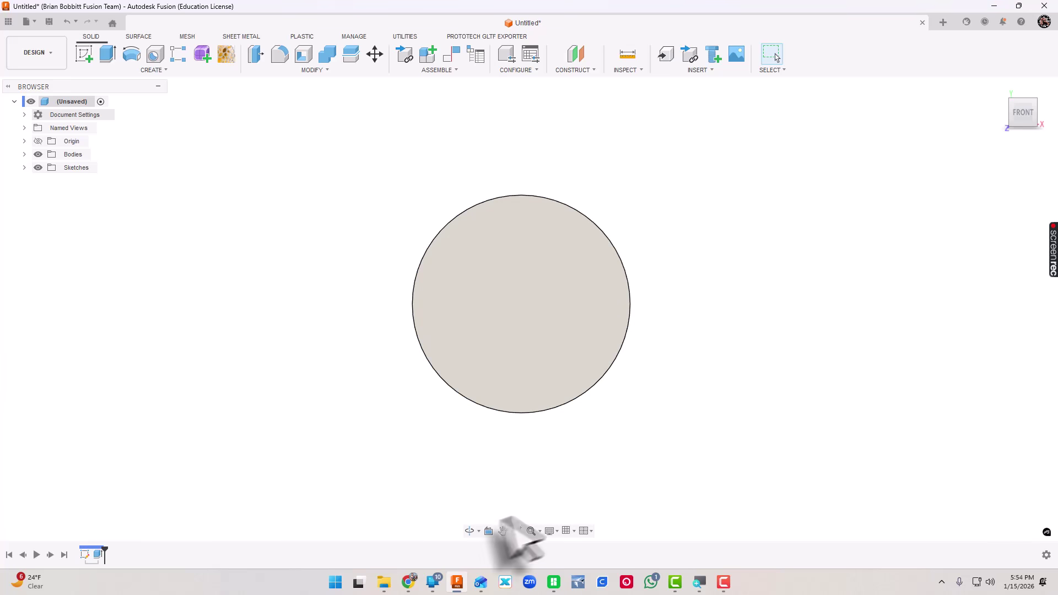
Orbit around the disc from several angles, then return to the home isometric view with F6.
mouse_move(1020, 108)
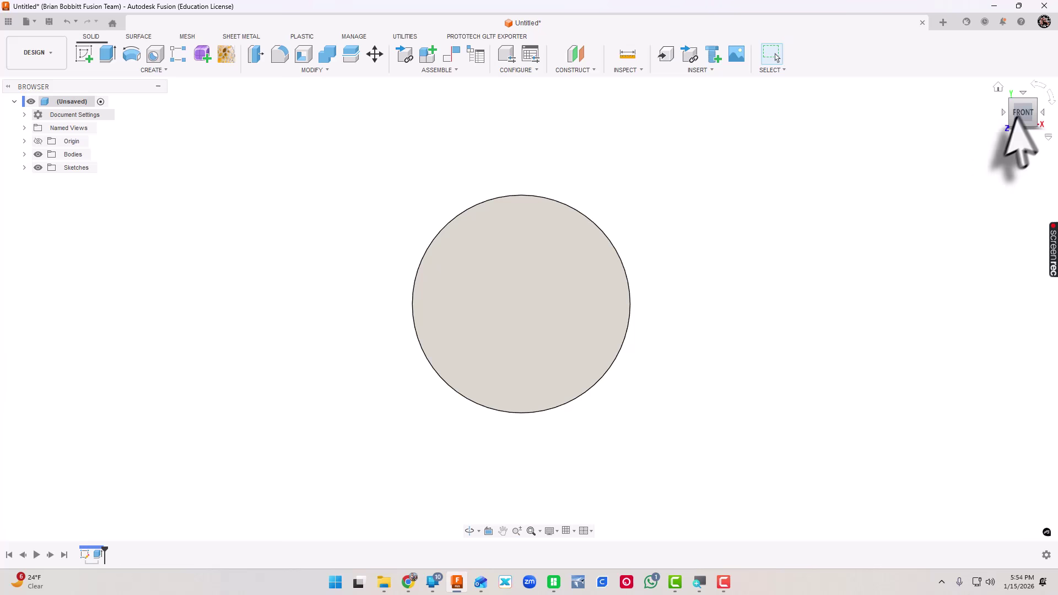
left_click_drag(1023, 106, 986, 119)
middle_click_drag(529, 309, 568, 348, "shift")
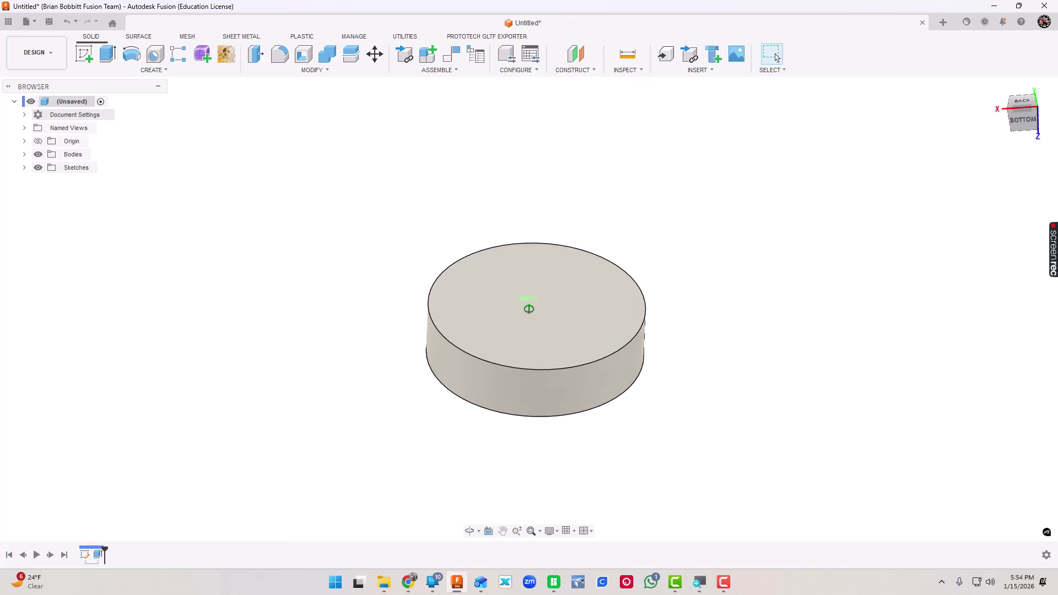
mouse_move(529, 309)
middle_mouse_down("shift")
mouse_move(596, 360)
mouse_move(620, 325)
middle_mouse_up("shift")
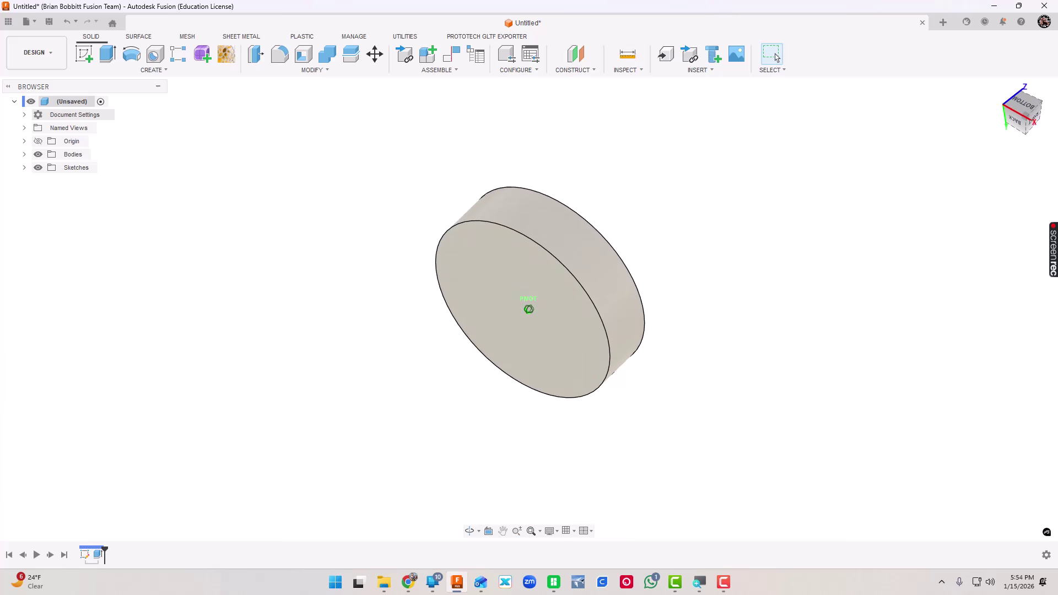
key("F6")
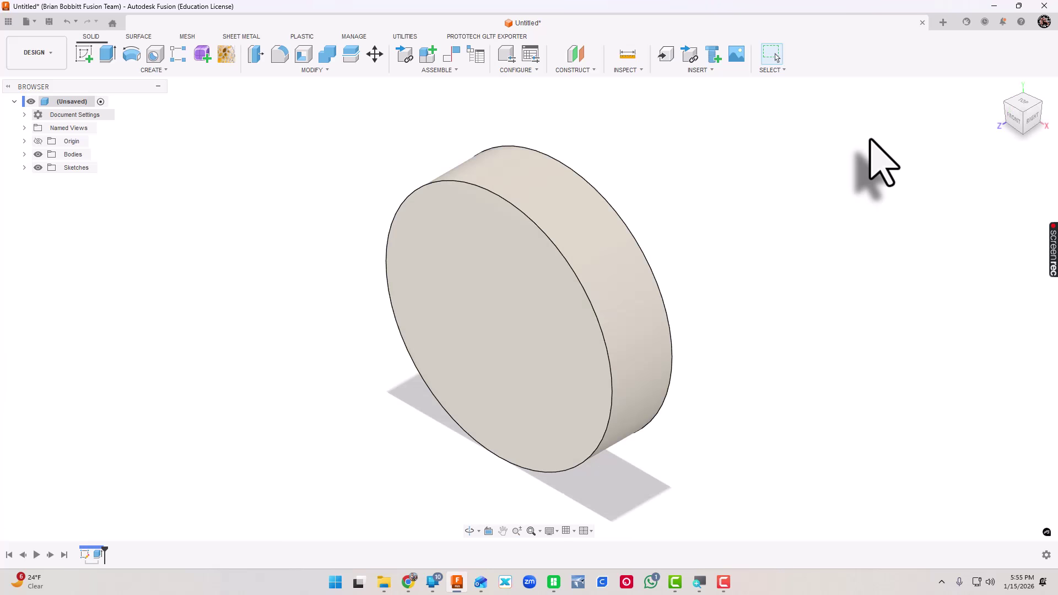
Close the cylinder design with Don't Save and start a sketch on the front (XY) plane.
left_click(923, 22)
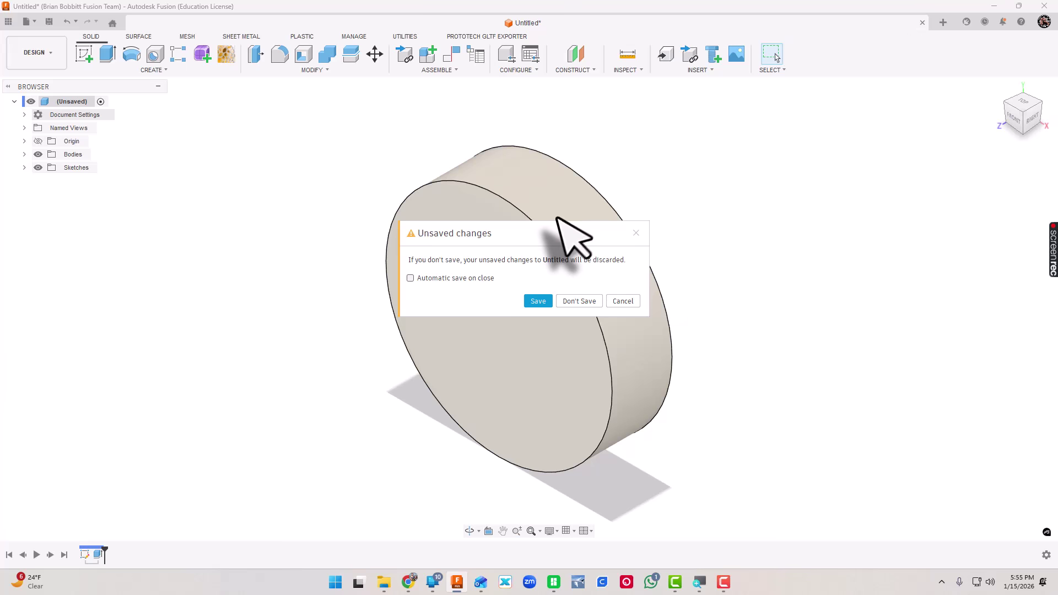
left_click(577, 304)
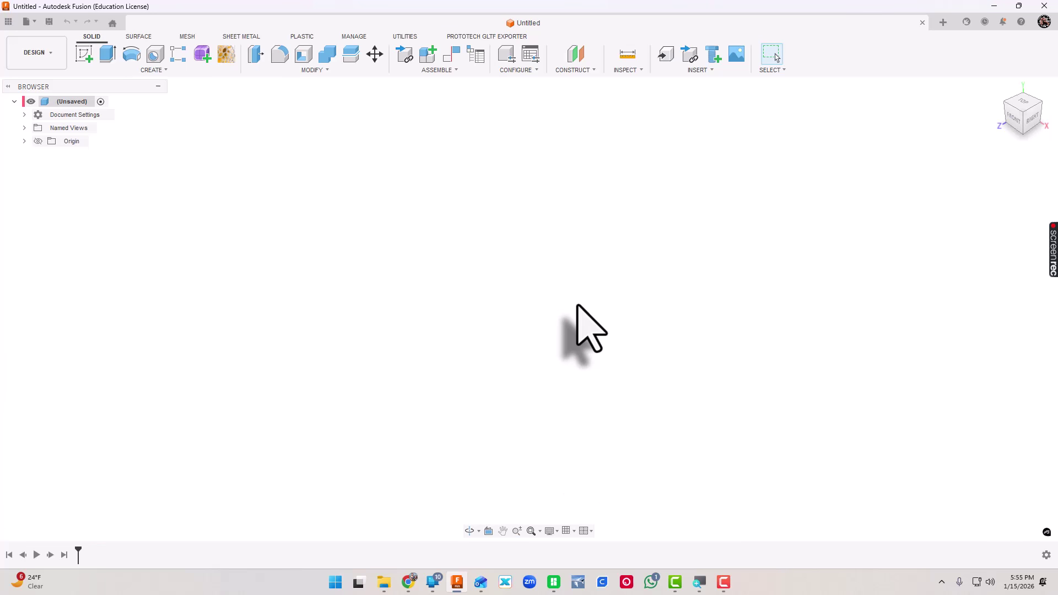
left_click(85, 53)
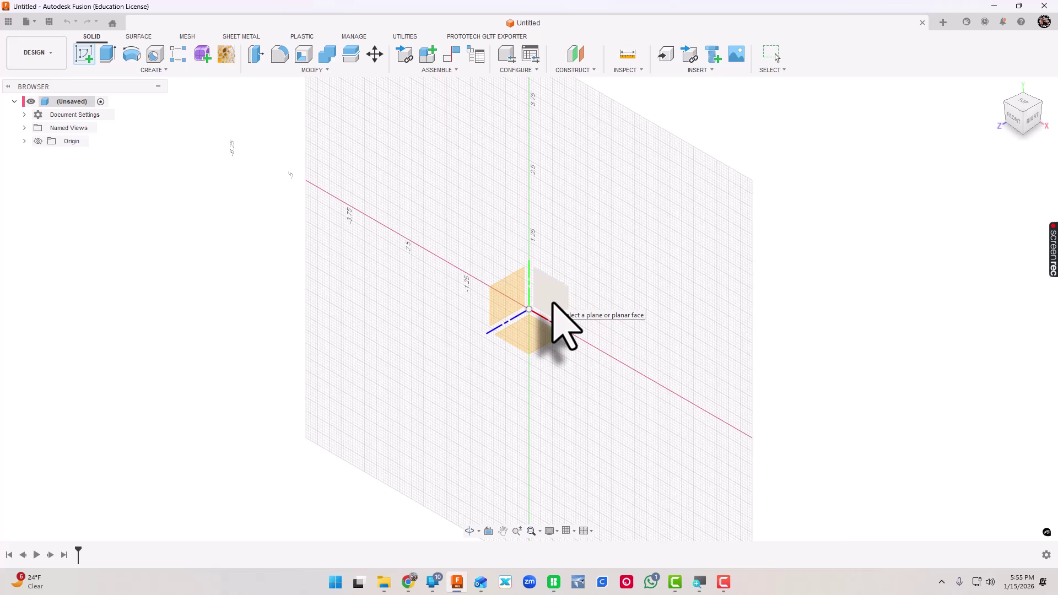
left_click(553, 304)
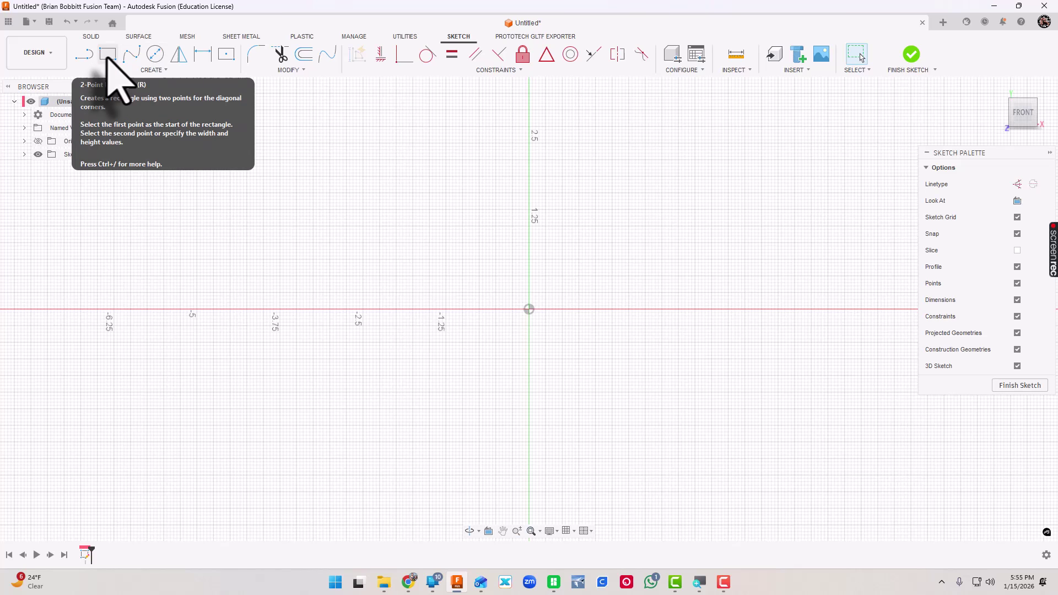
Draw a 2-Point Rectangle from the origin to an opposite corner and finish the sketch.
left_click(147, 72)
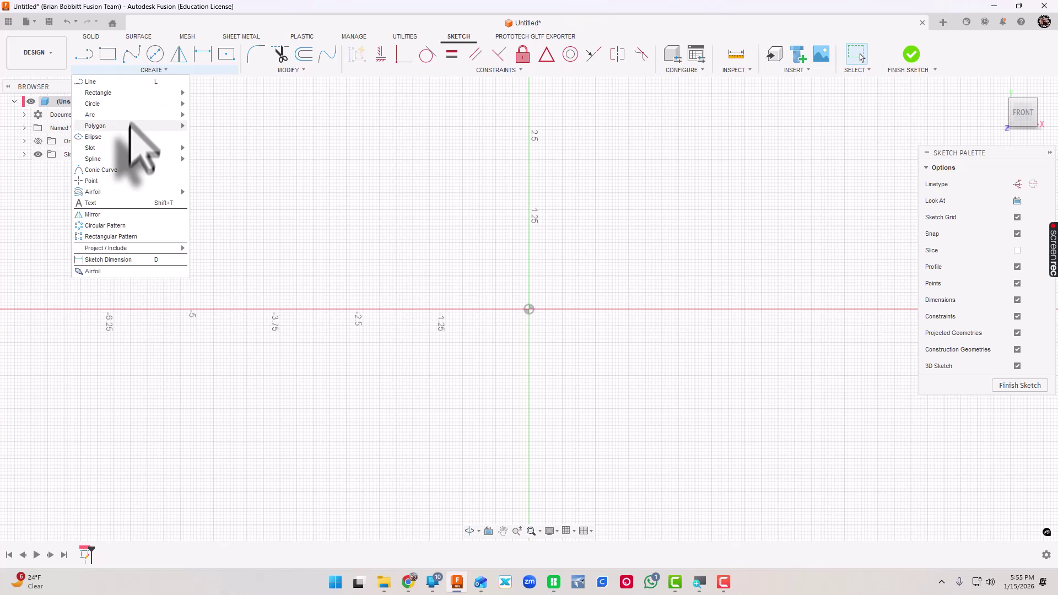
mouse_move(138, 95)
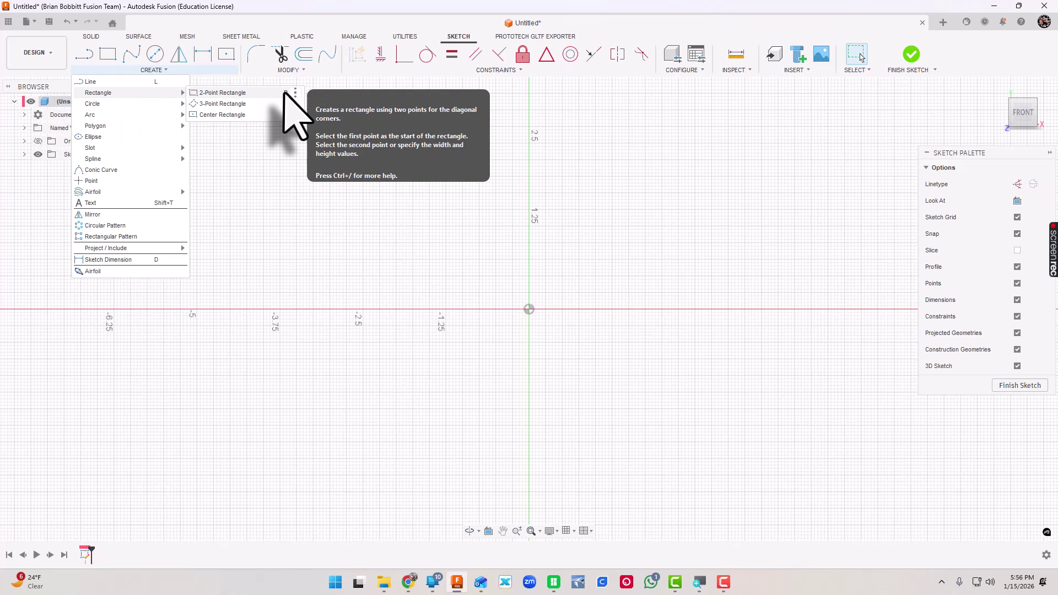
left_click(109, 57)
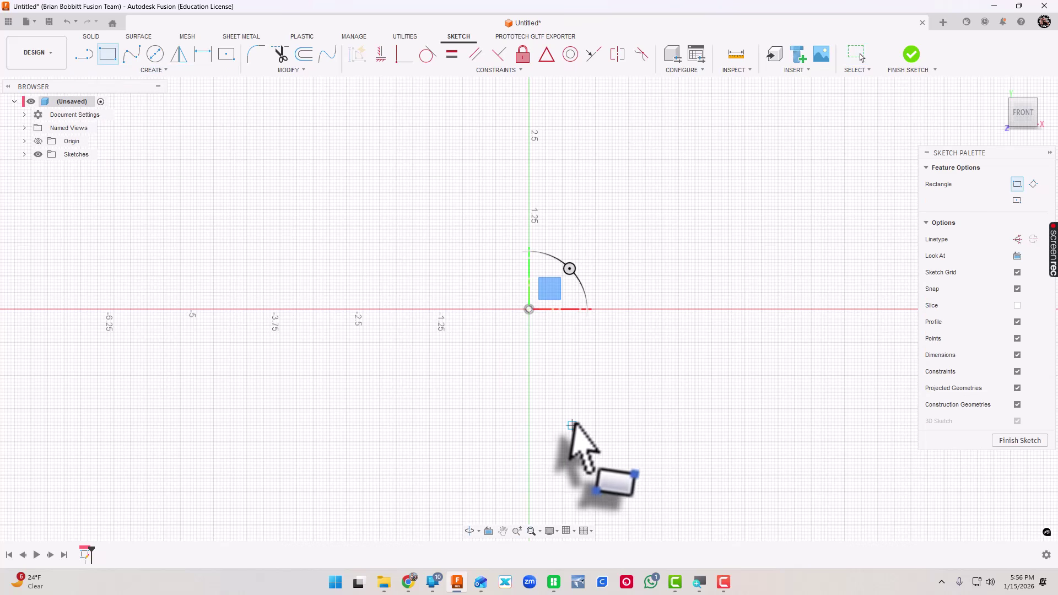
left_click(529, 309)
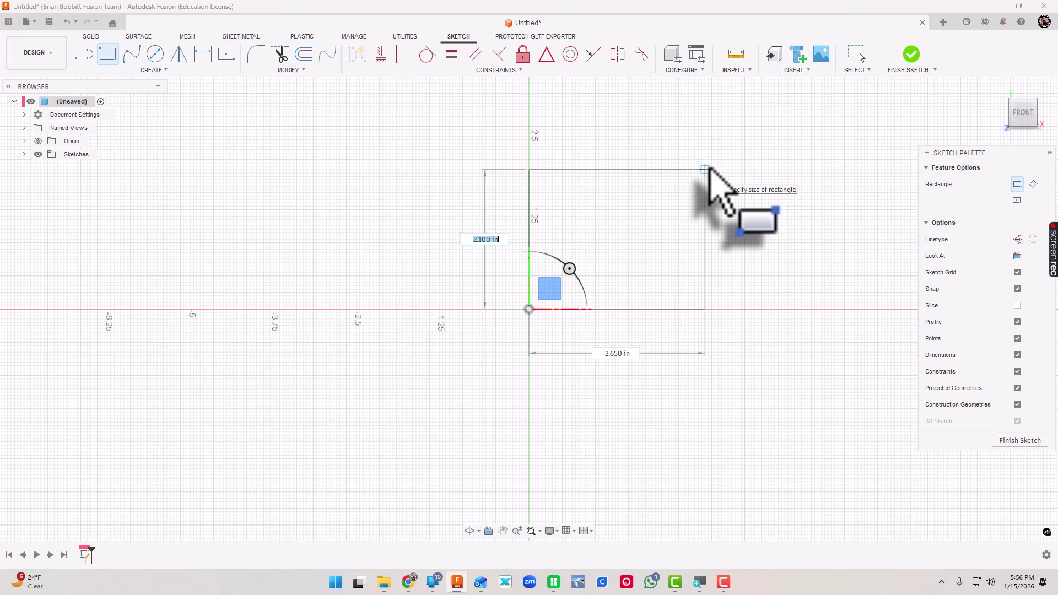
left_click(698, 169)
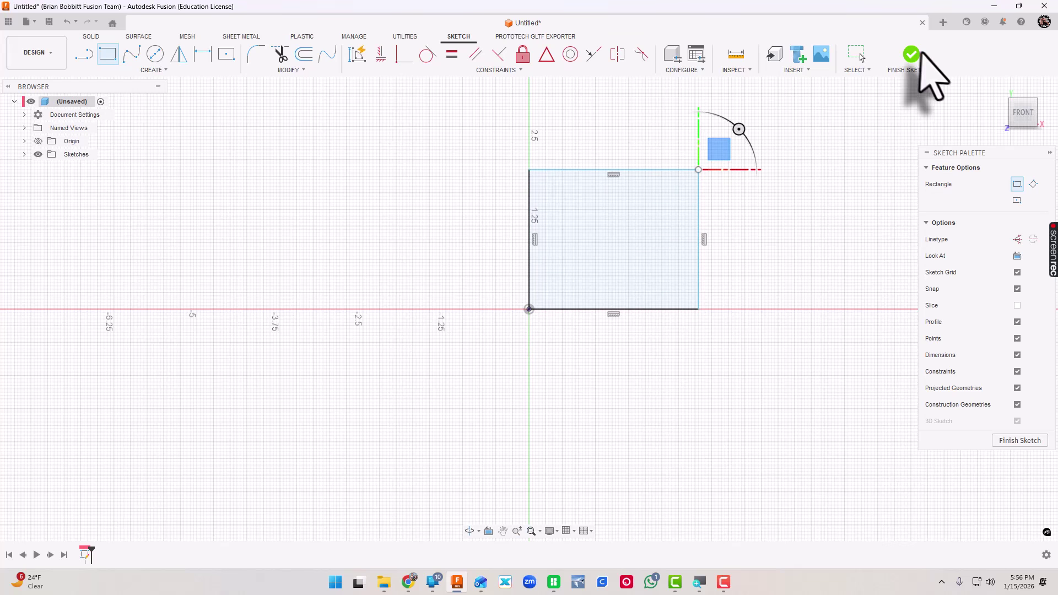
left_click(912, 53)
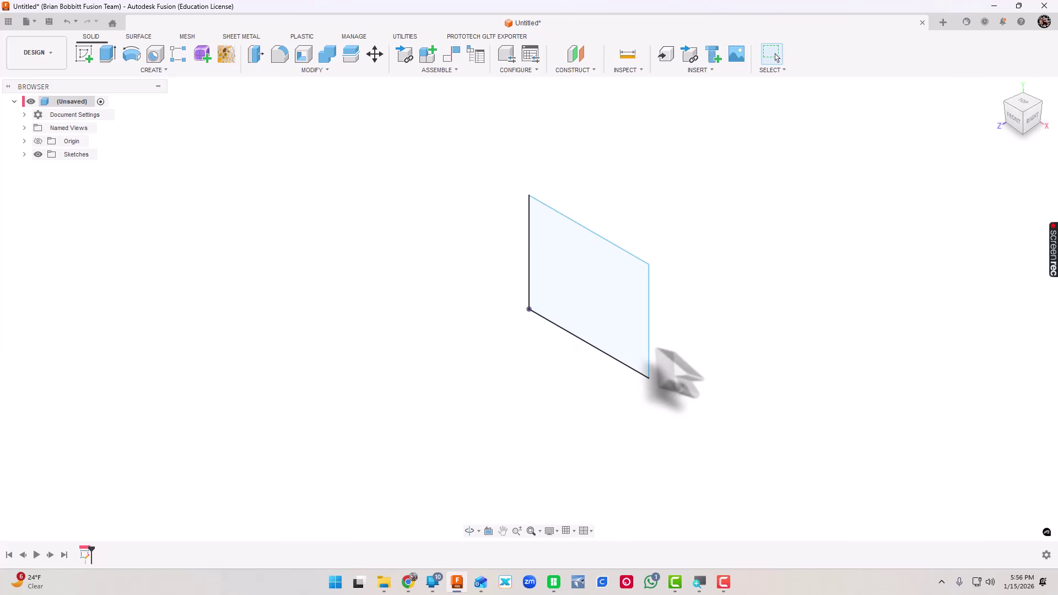
Extrude the rectangle 1 in into a solid box and orbit around it.
left_click(107, 54)
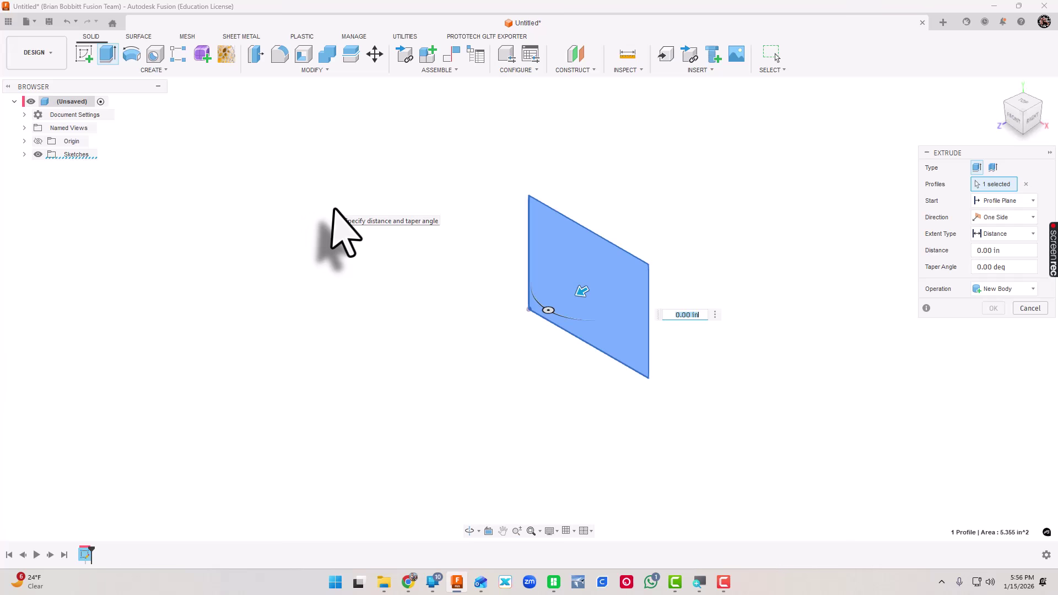
left_click_drag(582, 291, 511, 344)
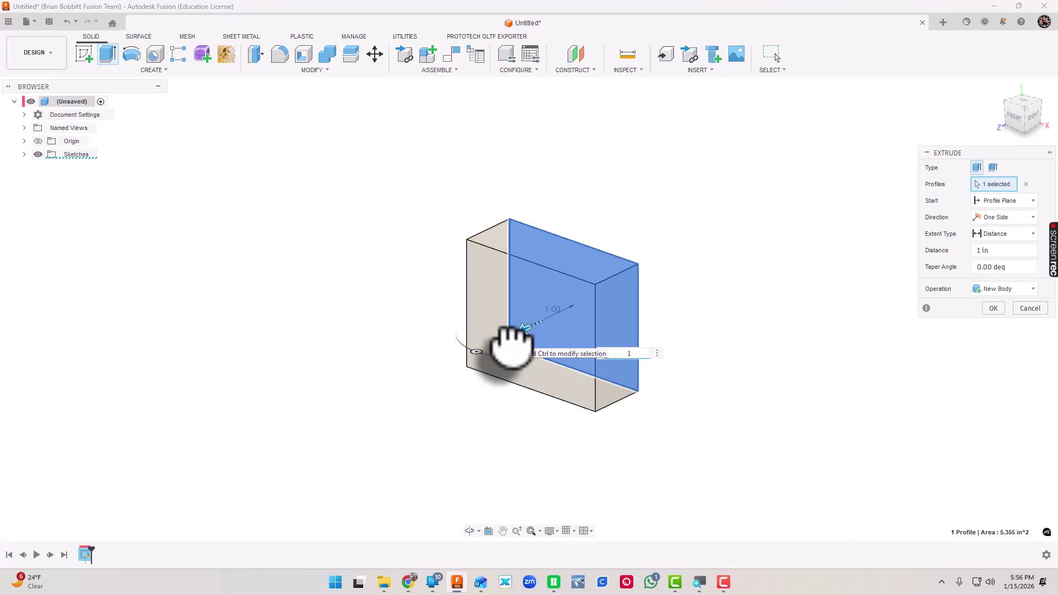
key("Return")
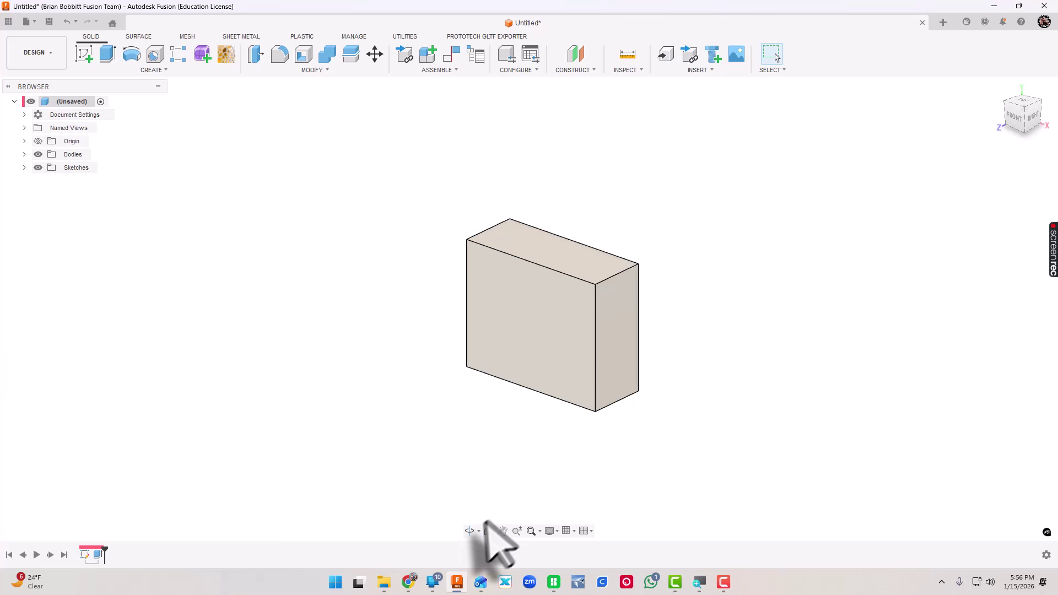
left_click(469, 531)
mouse_move(531, 366)
left_mouse_down()
mouse_move(576, 396)
mouse_move(666, 348)
mouse_move(626, 319)
mouse_move(518, 376)
mouse_move(533, 366)
mouse_move(545, 382)
left_mouse_up()
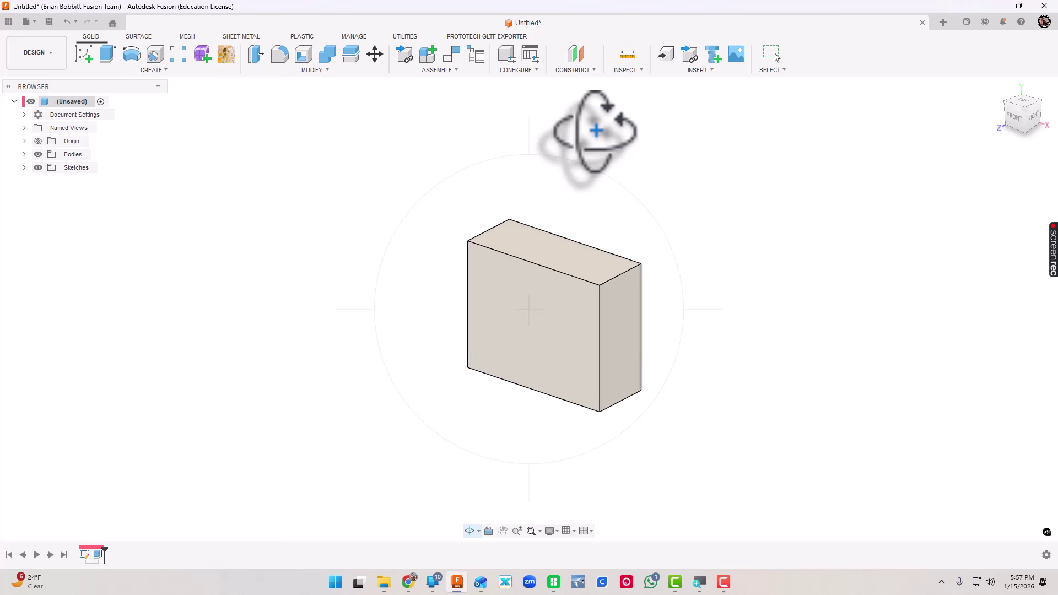
Close the box design with Don't Save and start a new sketch in the empty design.
left_click(923, 23)
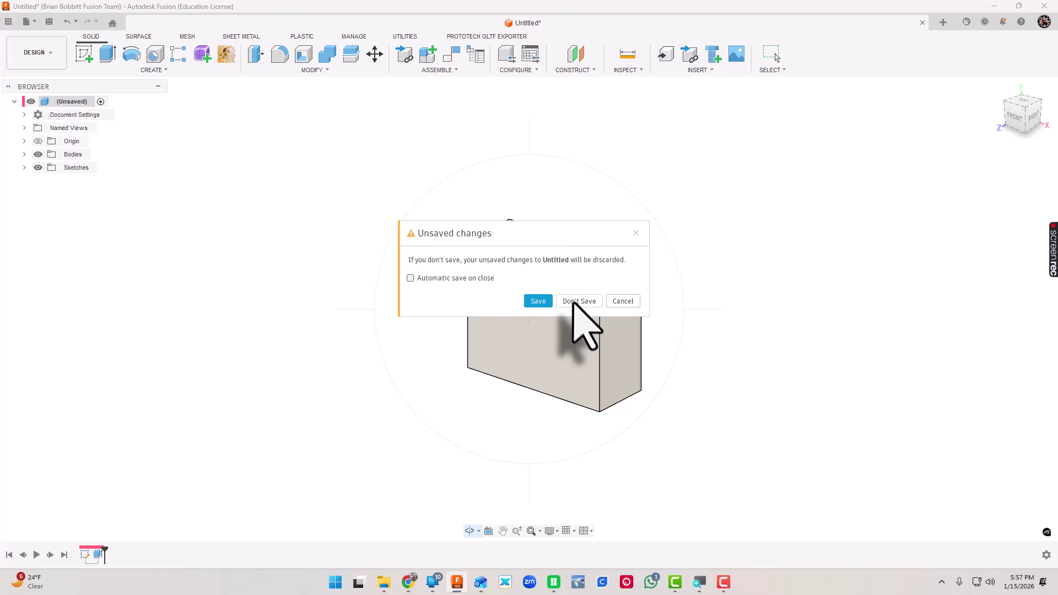
left_click(574, 302)
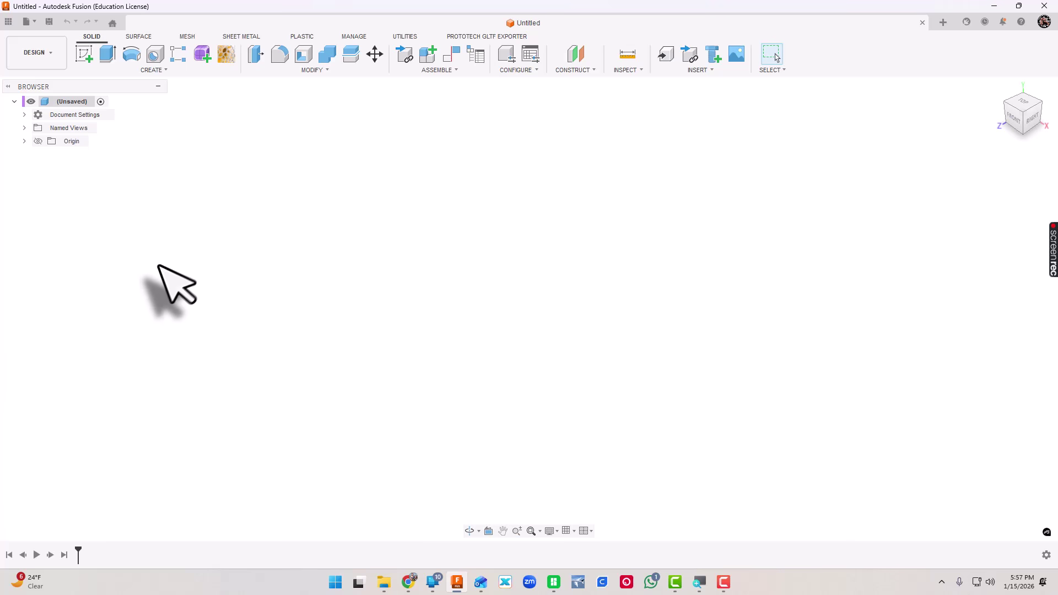
left_click(83, 55)
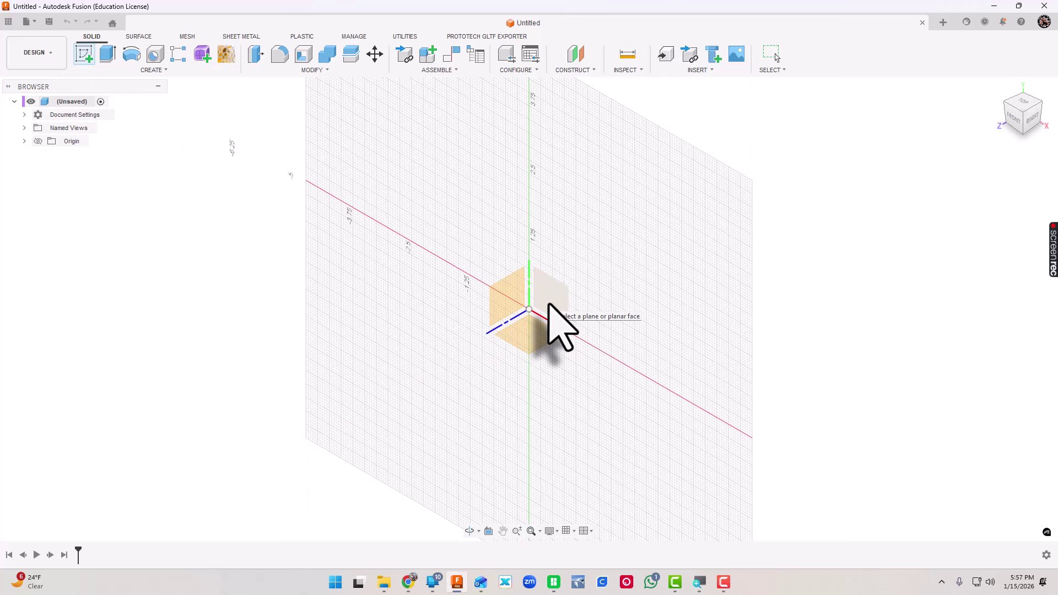
Start a sketch on the XY front plane with a 2 in Center Diameter Circle at the origin.
left_click(549, 305)
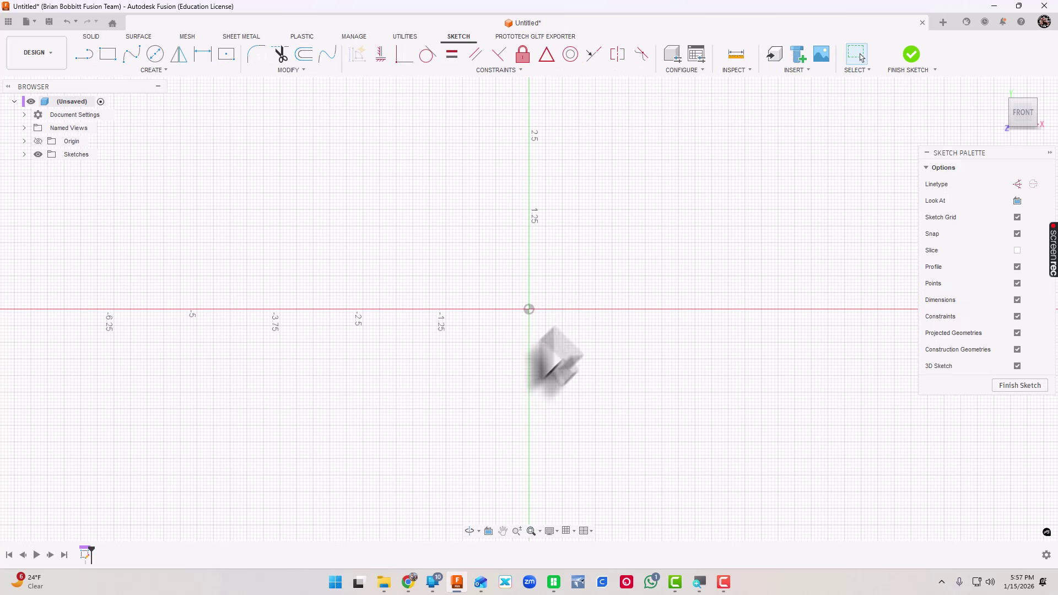
left_click(155, 54)
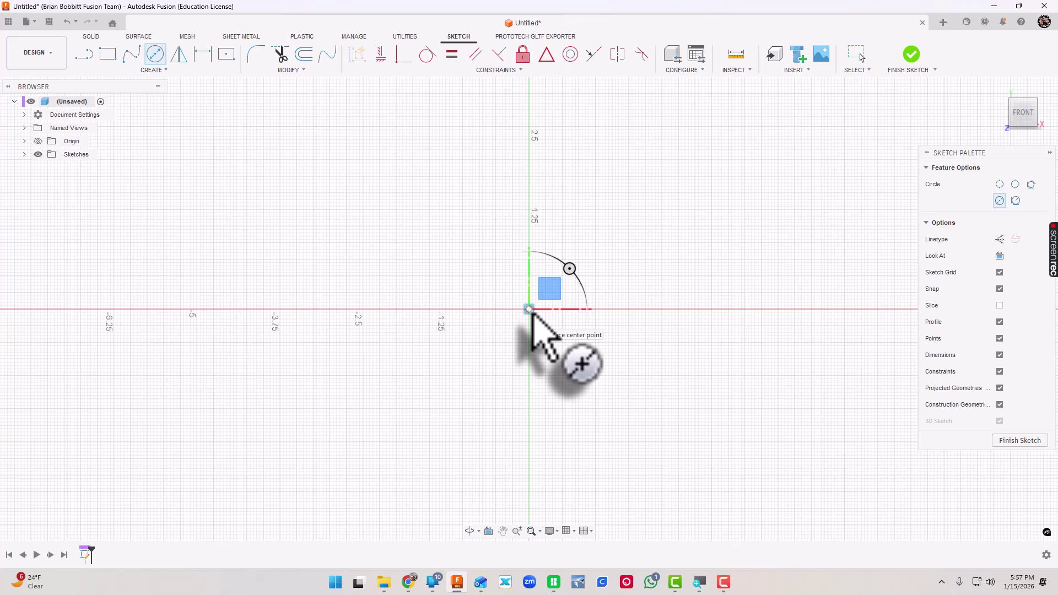
left_click(529, 309)
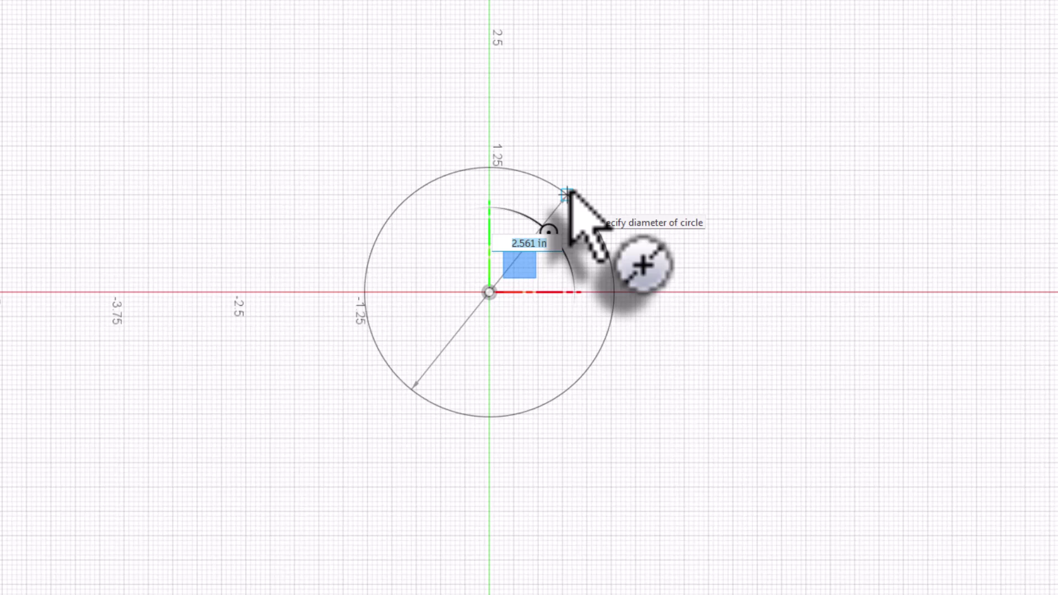
key("Tab")
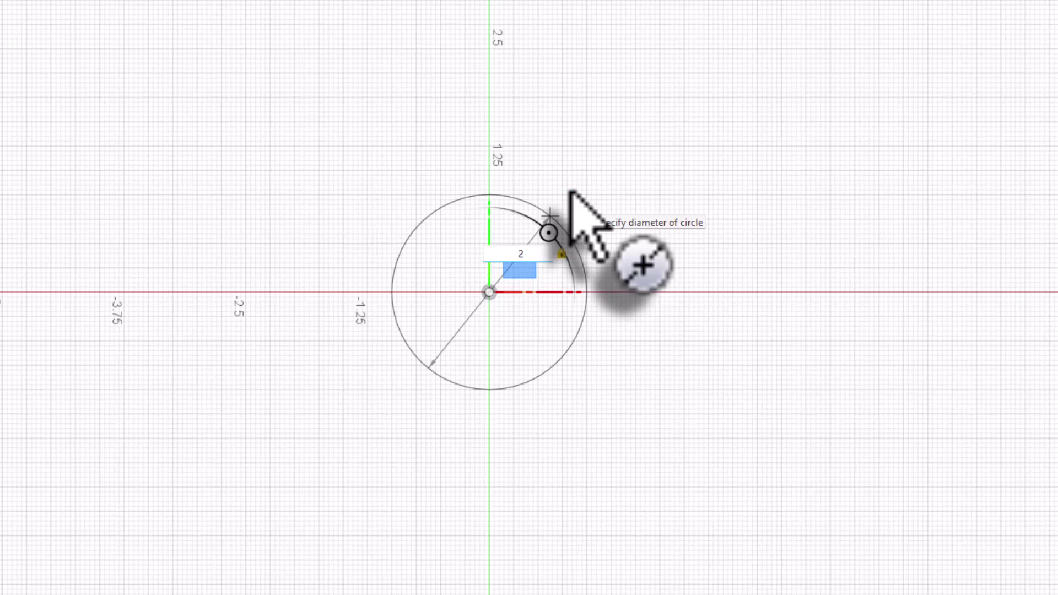
key("Return")
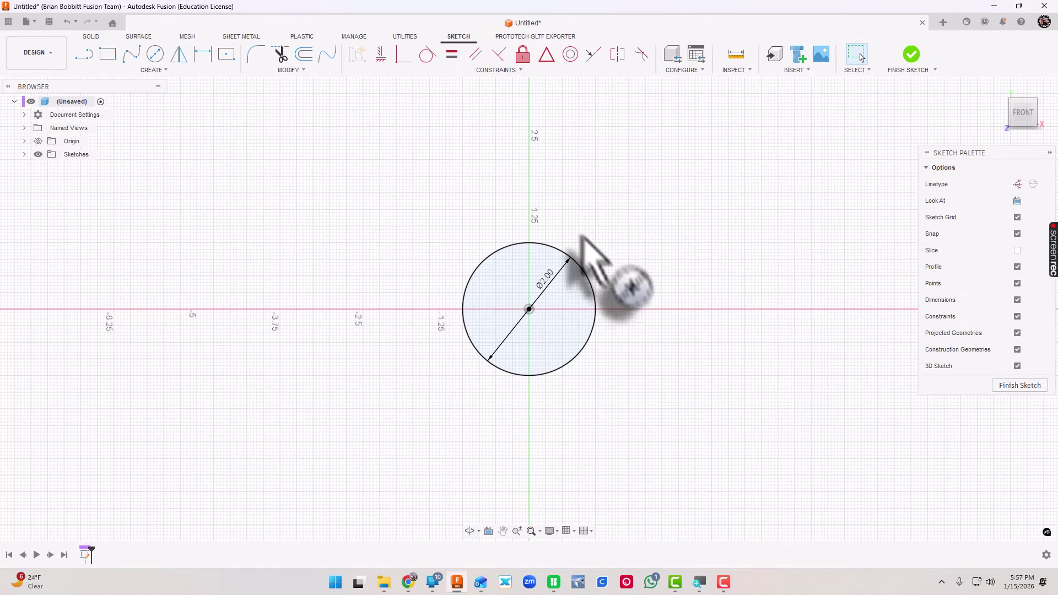
Draw a 3 in concentric circle at the origin, then undo it, leaving only the 2 in circle.
left_click(157, 57)
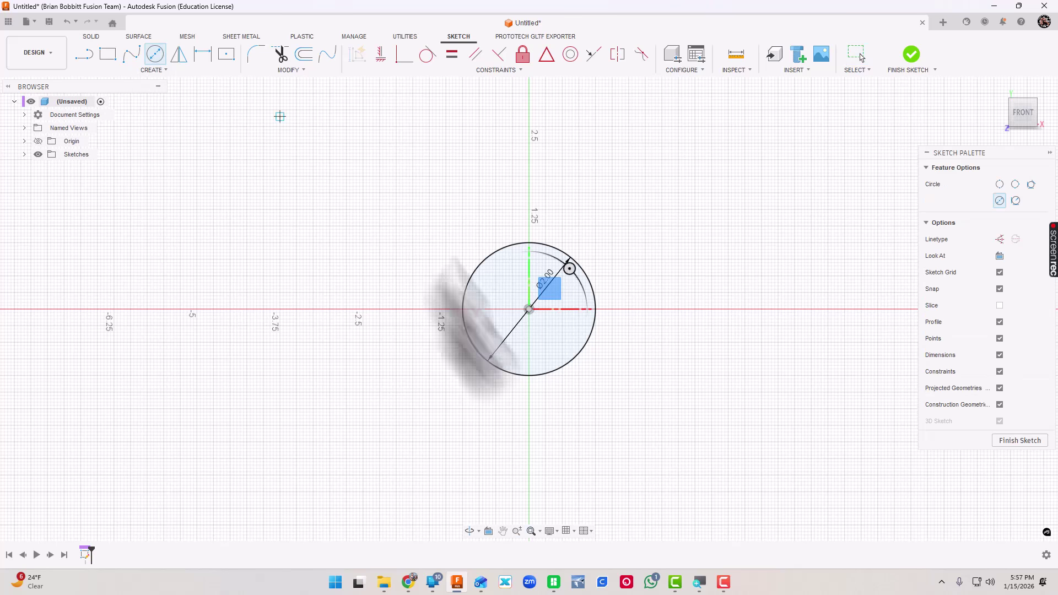
left_click(529, 309)
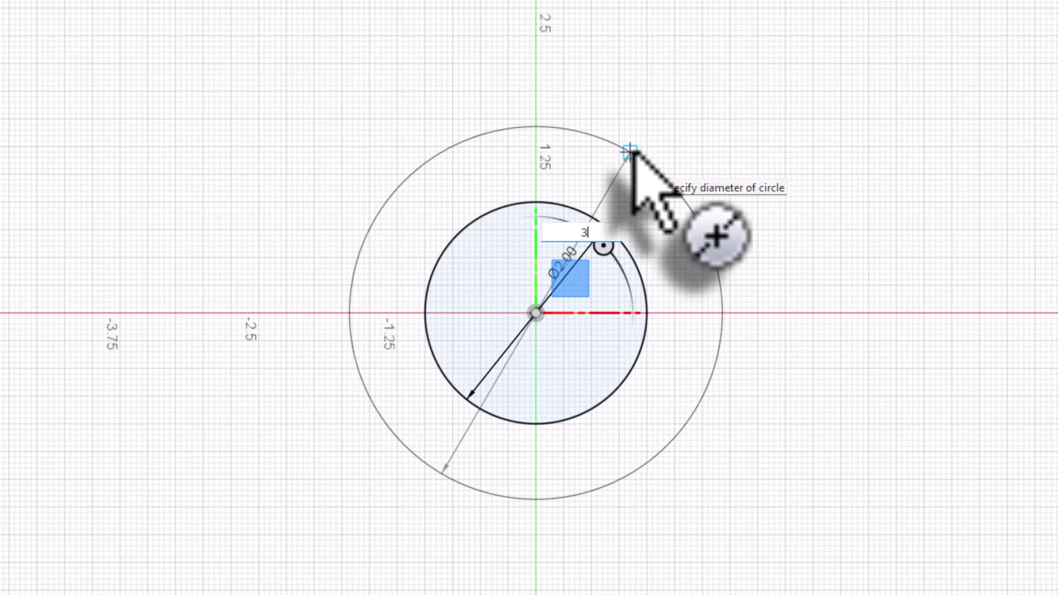
key("Return")
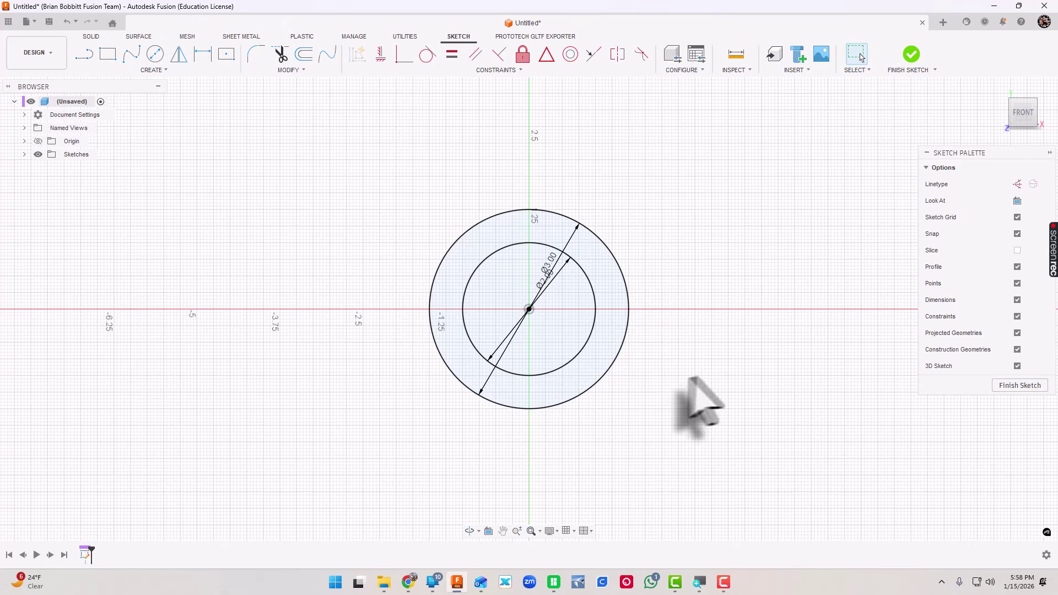
left_click(66, 22)
Add an undimensioned larger Center Diameter Circle at the origin around the 2 in circle.
left_click(155, 54)
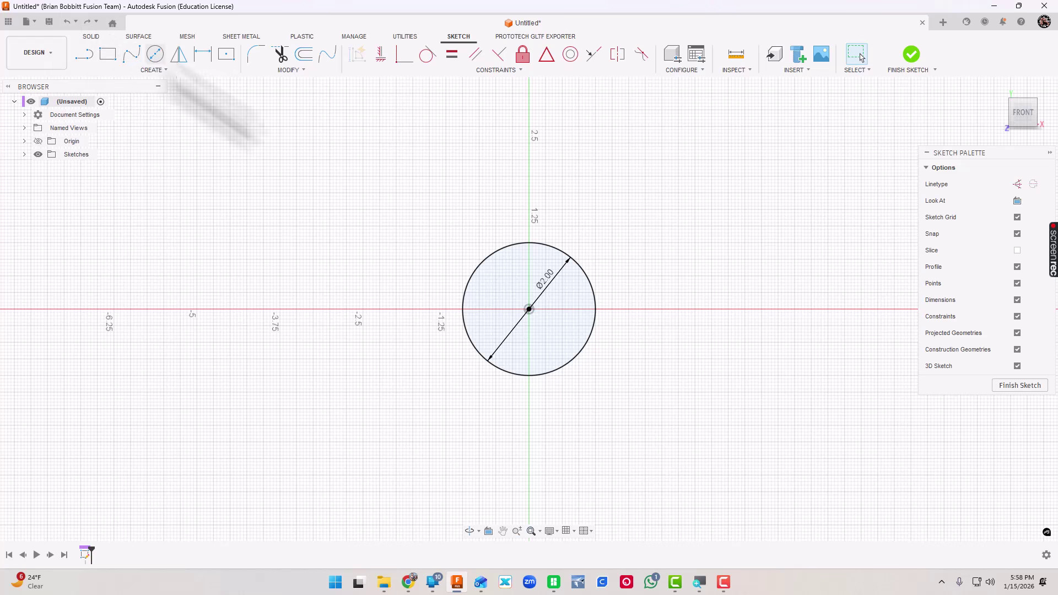
left_click(529, 309)
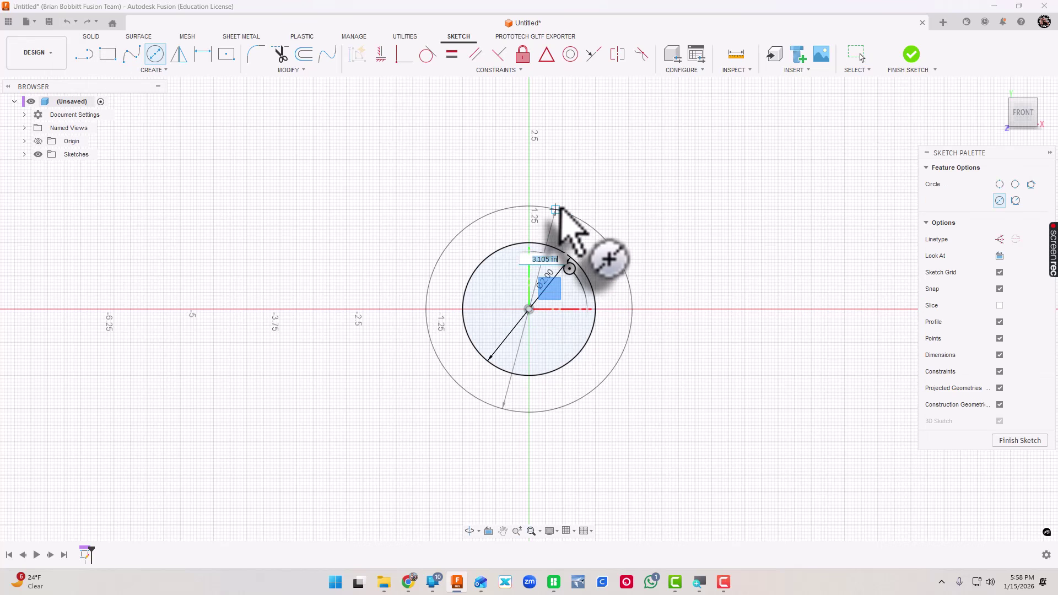
left_click(559, 210)
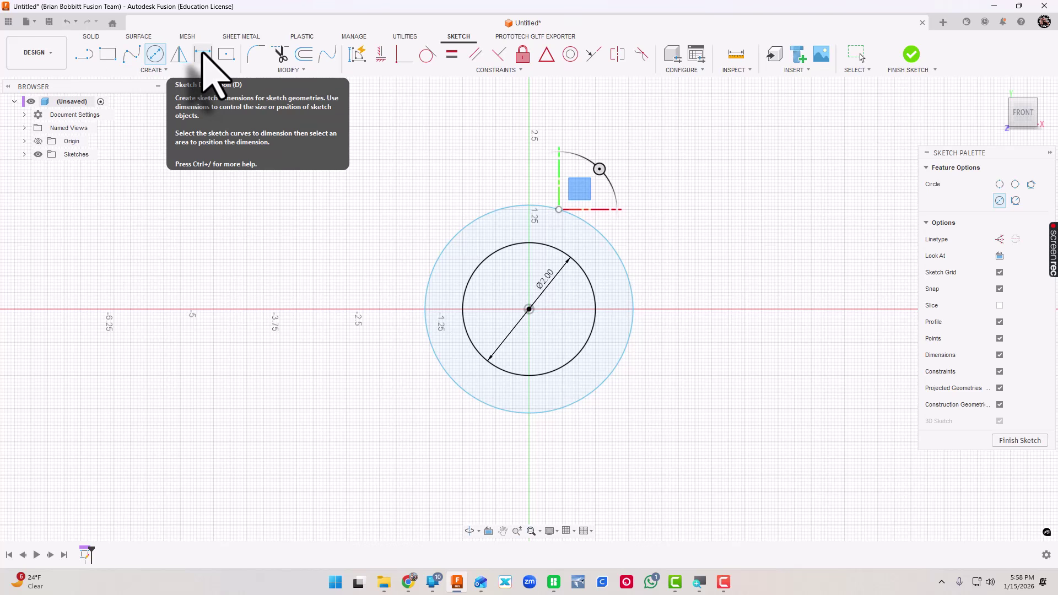
left_click(161, 70)
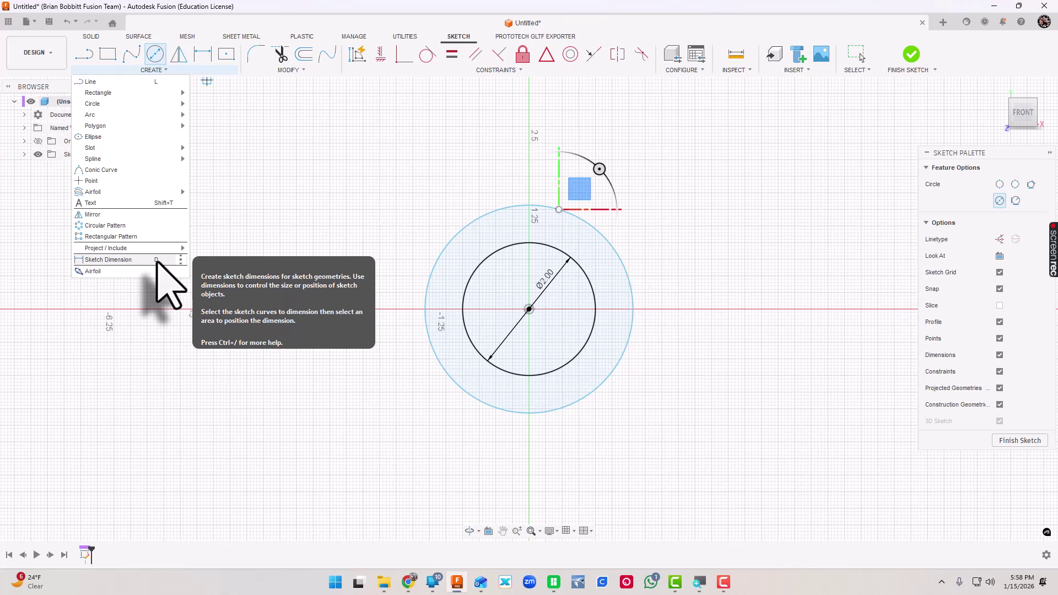
Give the outer circle a 3 in Sketch Dimension and finish the sketch.
left_click(201, 53)
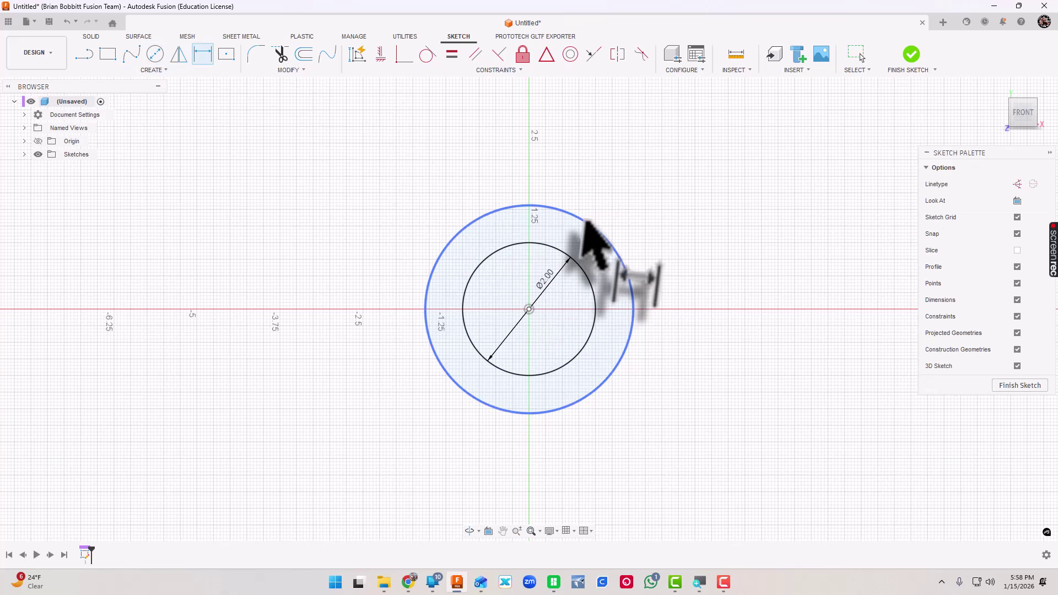
left_click(586, 220)
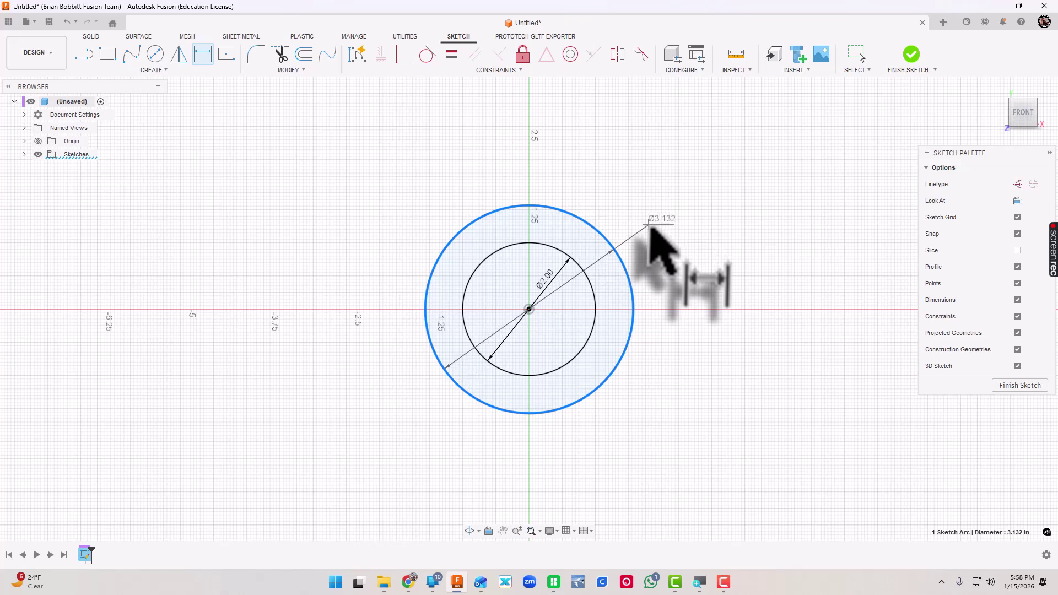
left_click(655, 229)
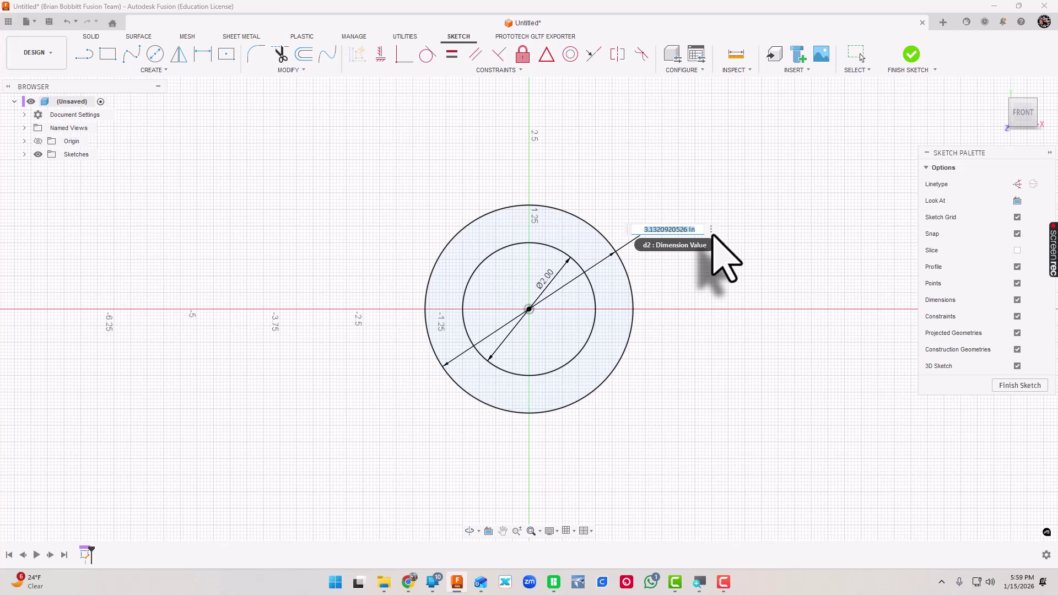
key("Return")
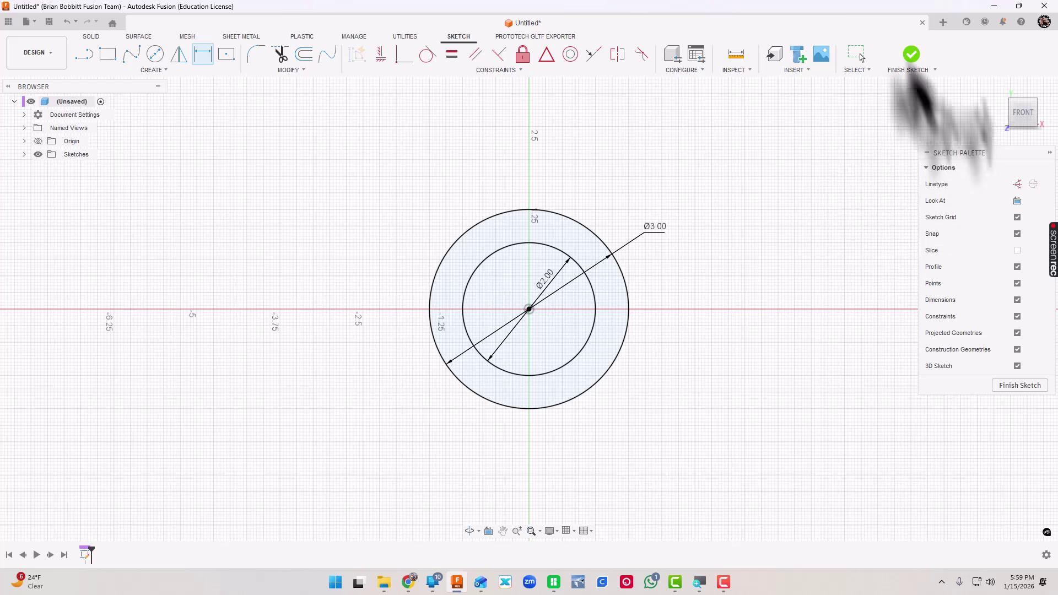
left_click(911, 54)
Extrude the ring profile between the 2 in and 3 in circles by 1 in.
key("e")
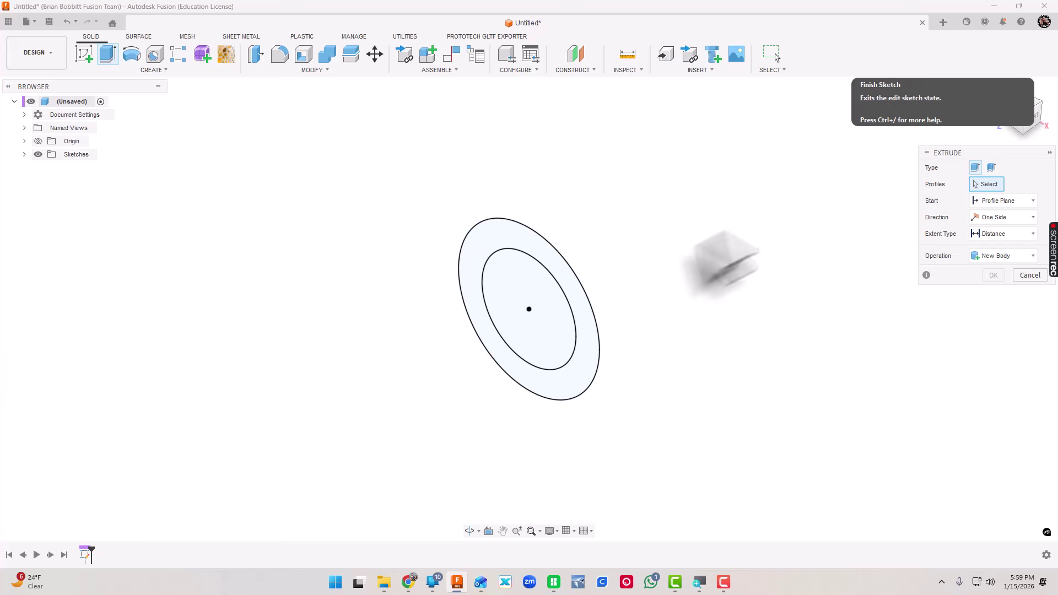
left_click(573, 284)
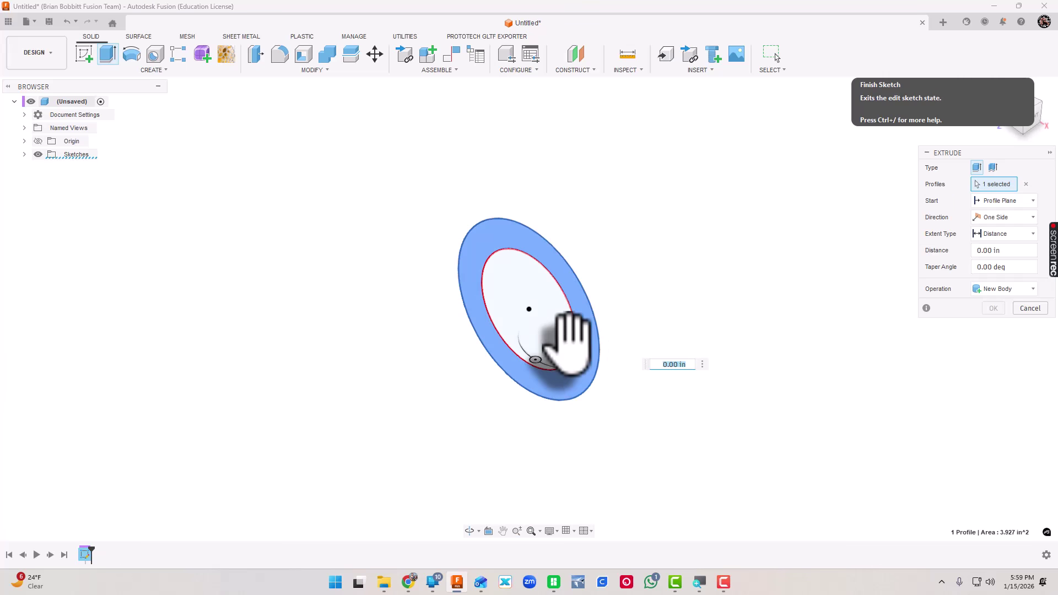
left_click_drag(567, 343, 547, 362)
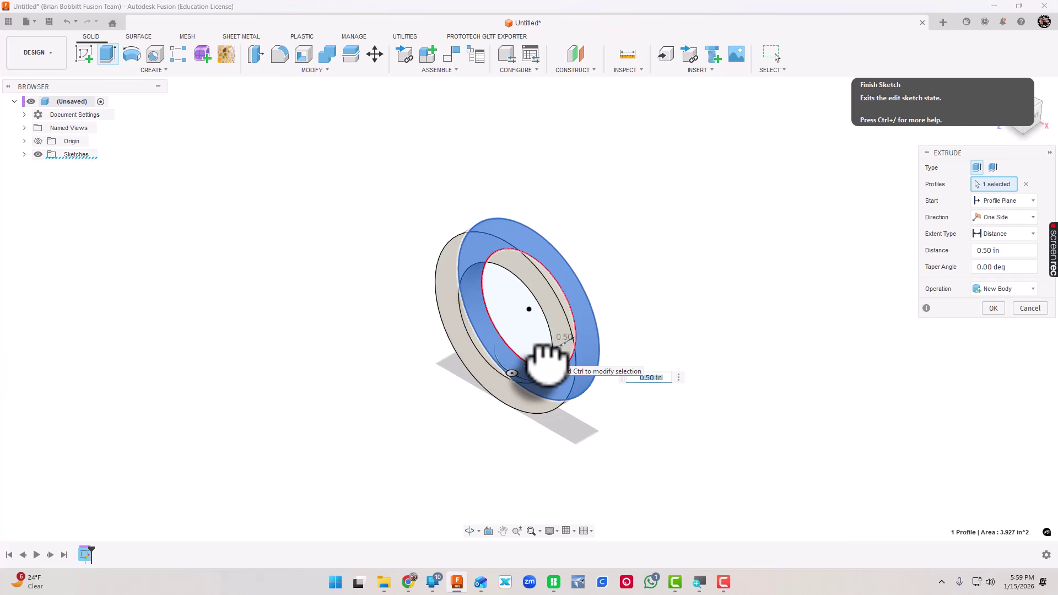
type("1")
key("Return")
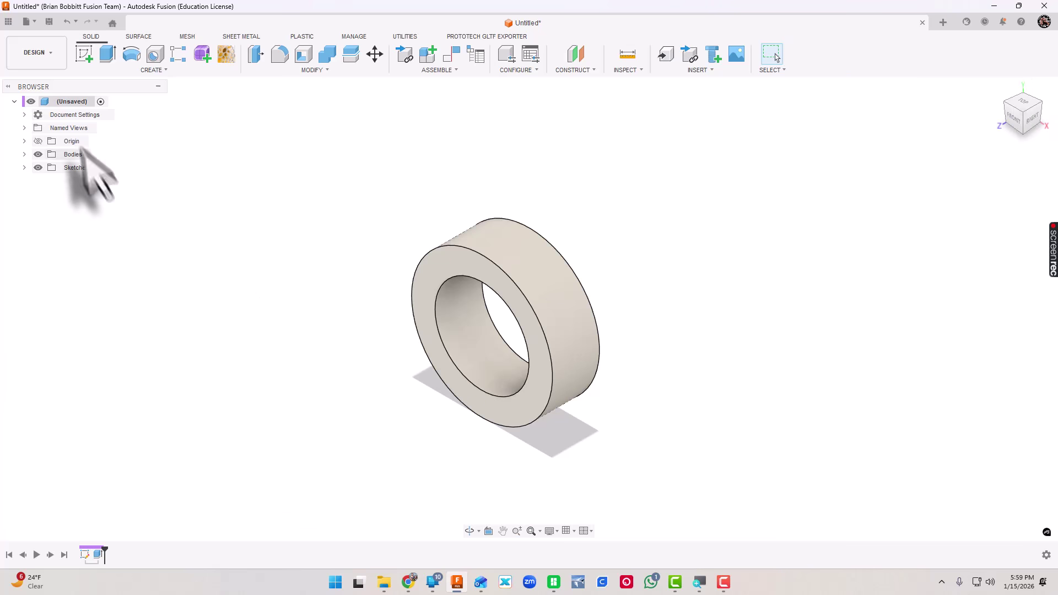
Open the root component's Properties and expand Physical, showing 2.406 ouncemass and 3.927 in³ volume.
right_click(61, 105)
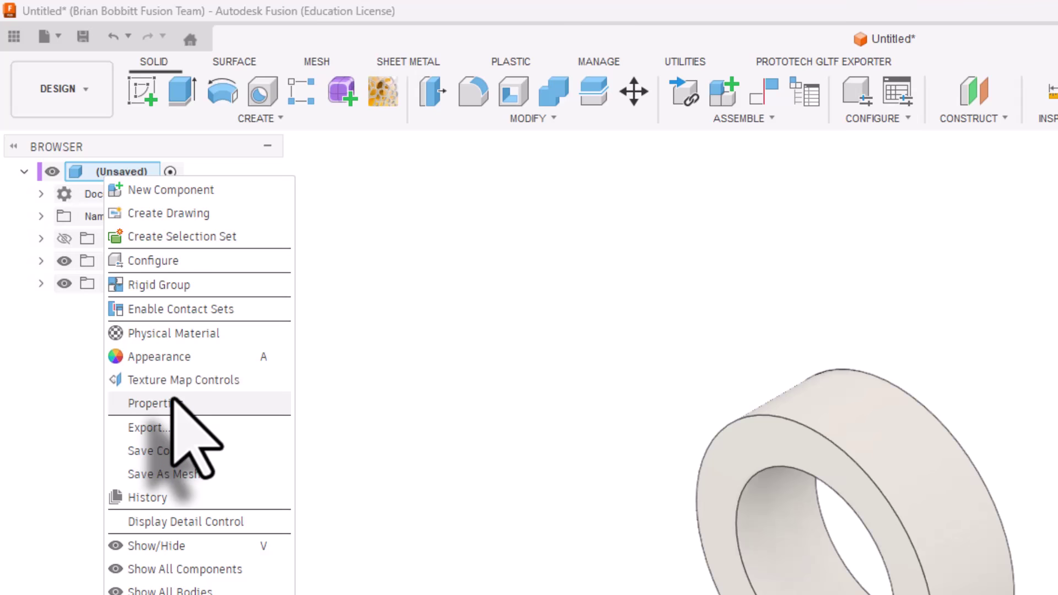
left_click(175, 402)
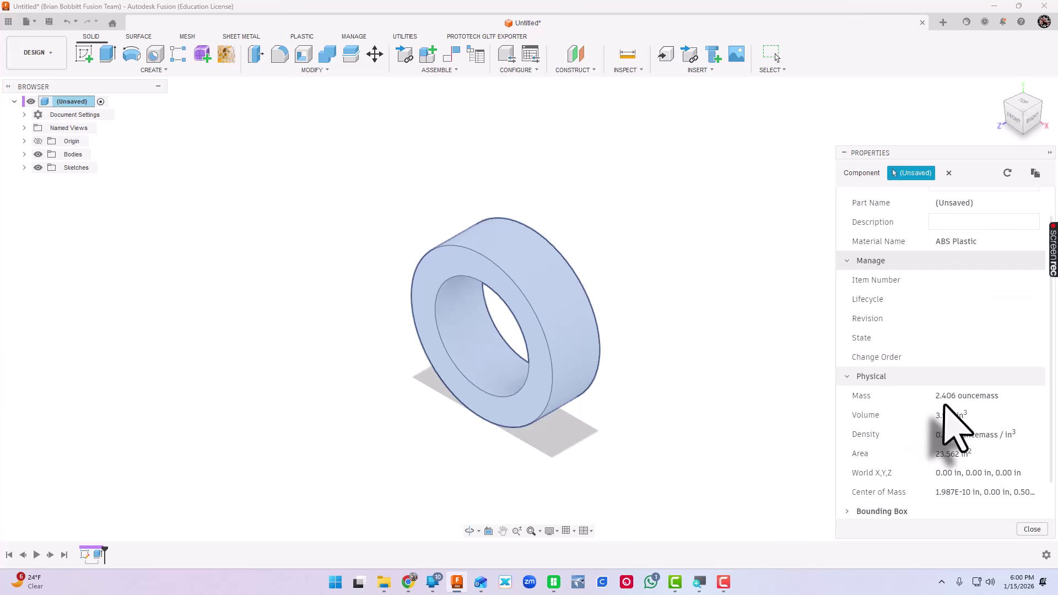
scroll(948, 424, "down", 3)
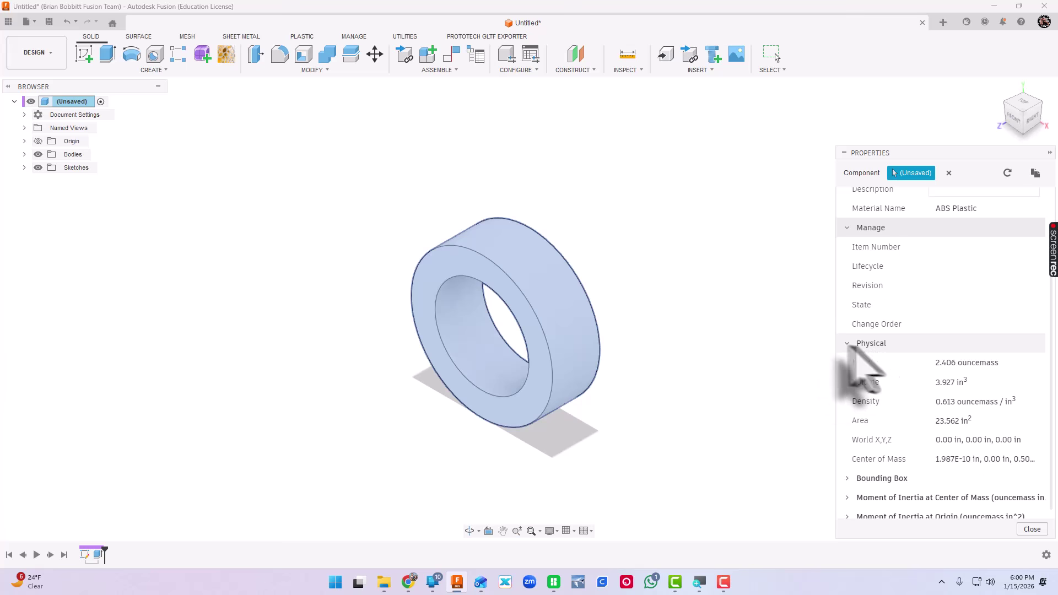
left_click(849, 344)
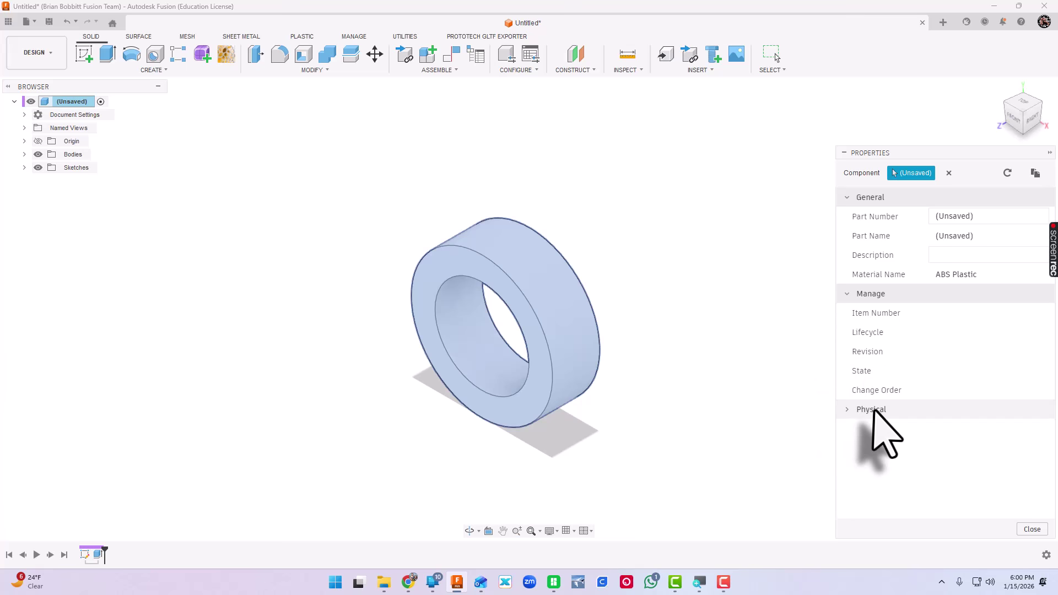
left_click(847, 413)
scroll(931, 405, "down", 3)
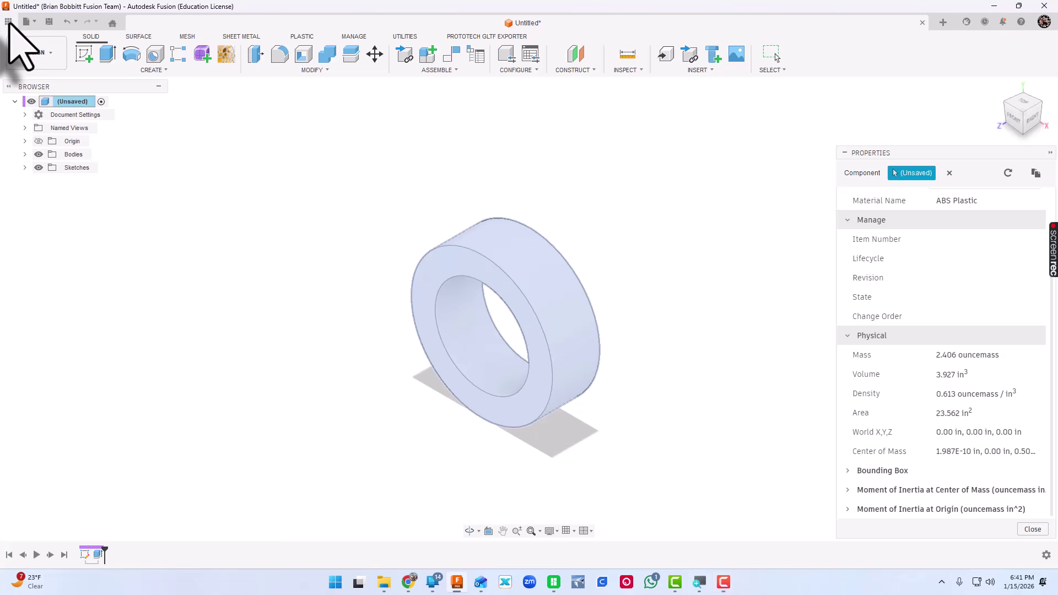
Save the design as 'Lesson 1' in the Fusion Essentials project.
left_click(8, 22)
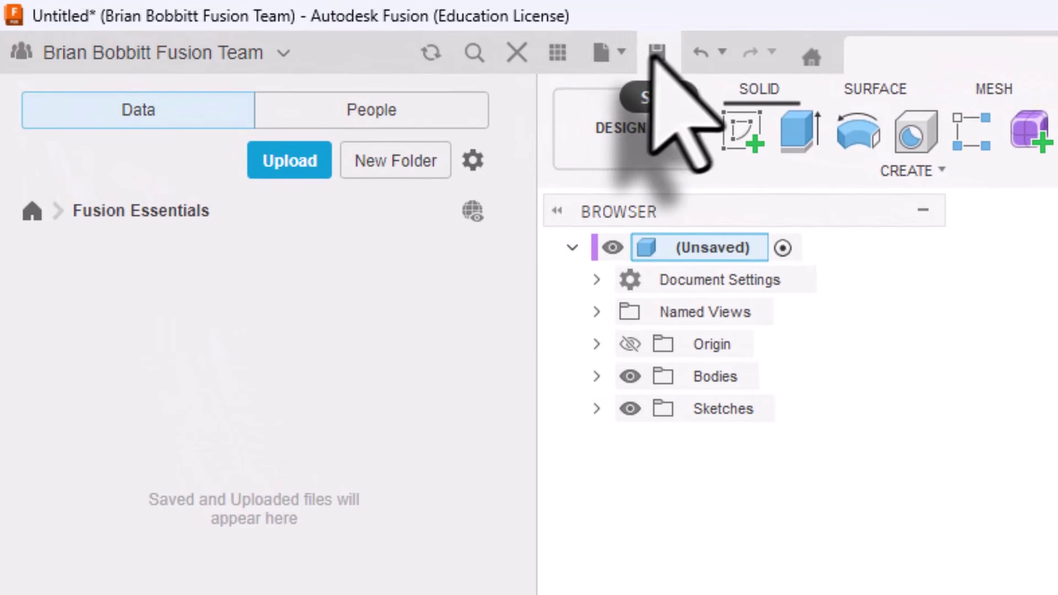
left_click(621, 52)
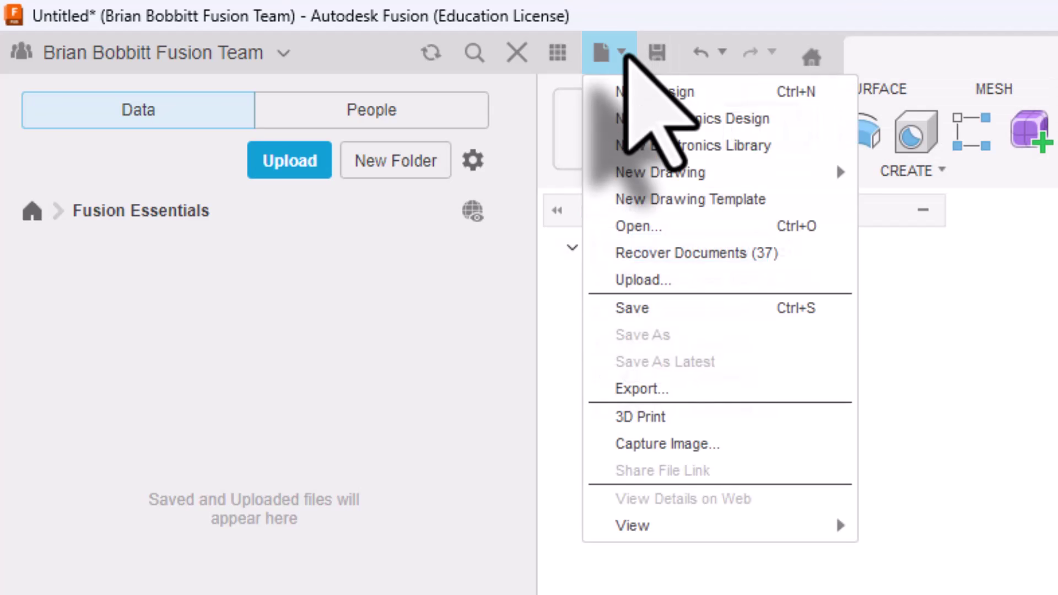
left_click(650, 309)
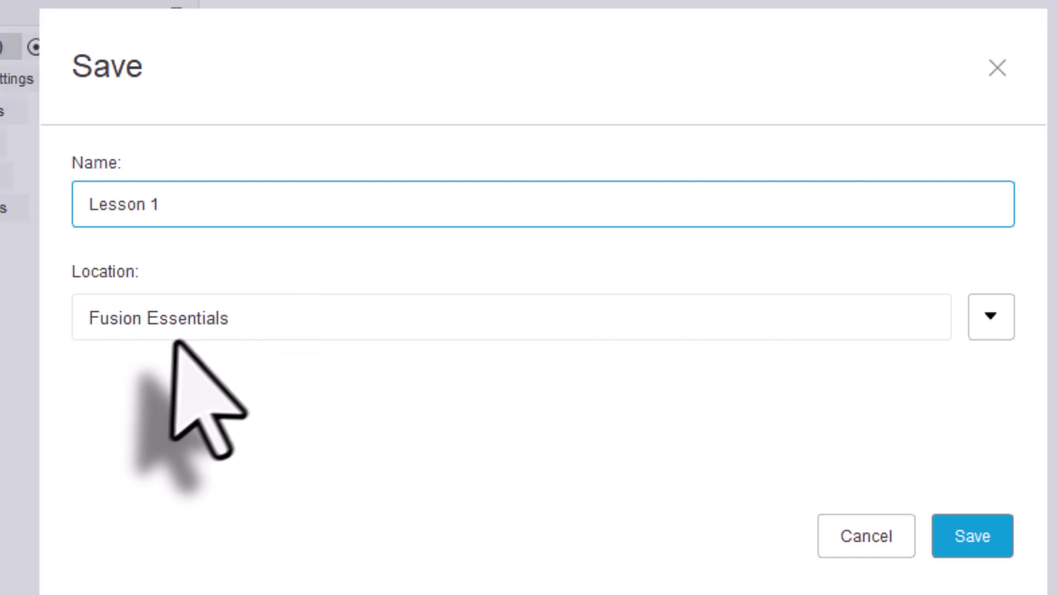
left_click(962, 529)
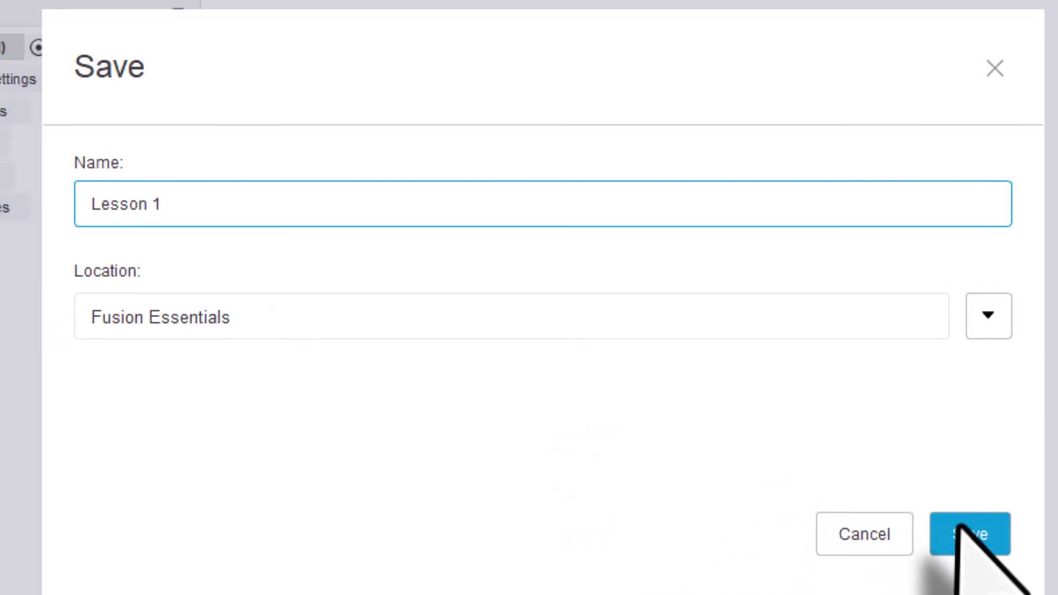